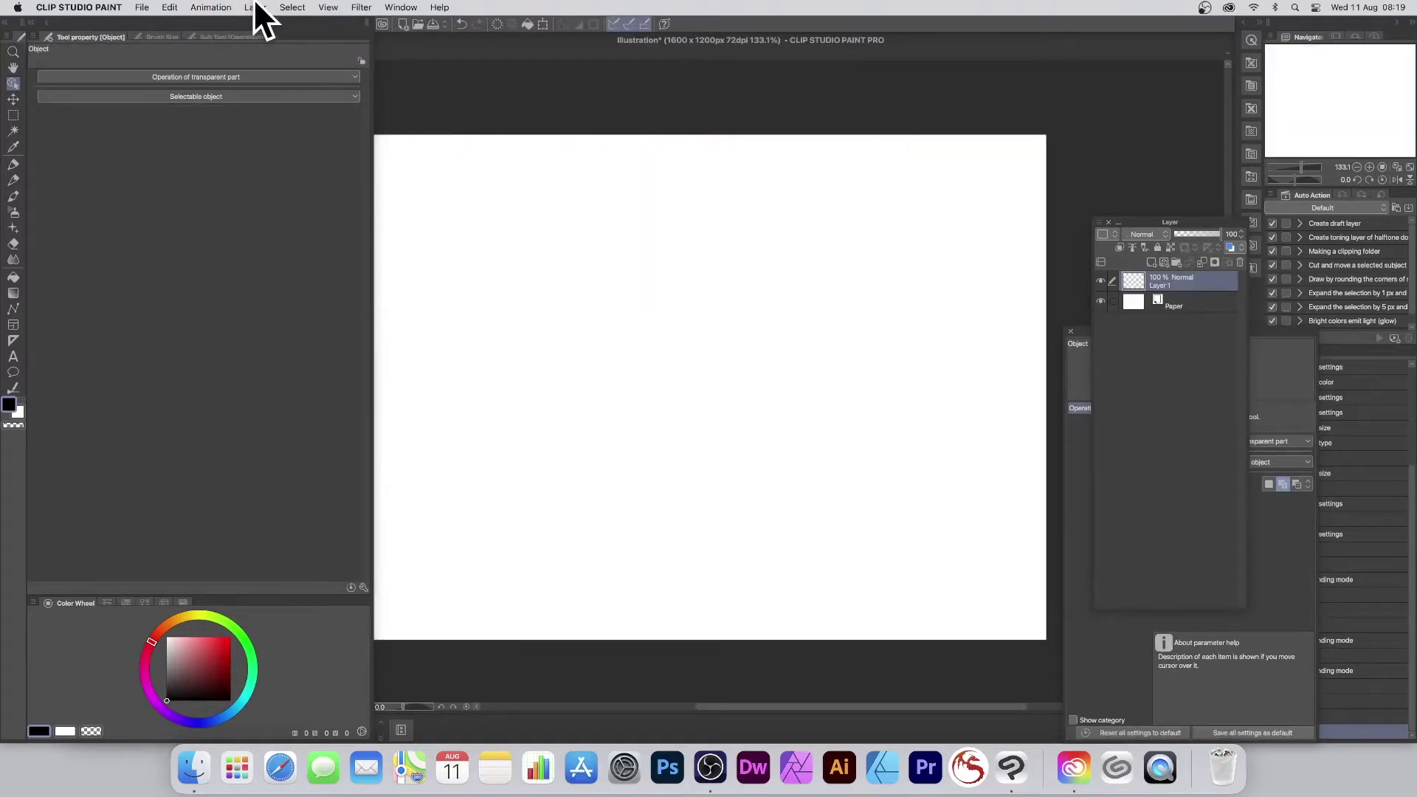
Step: Create a new Gradient 1 layer from the Layer menu, filling the canvas black-to-white
{"action": "left_click", "coordinate": [253, 7]}
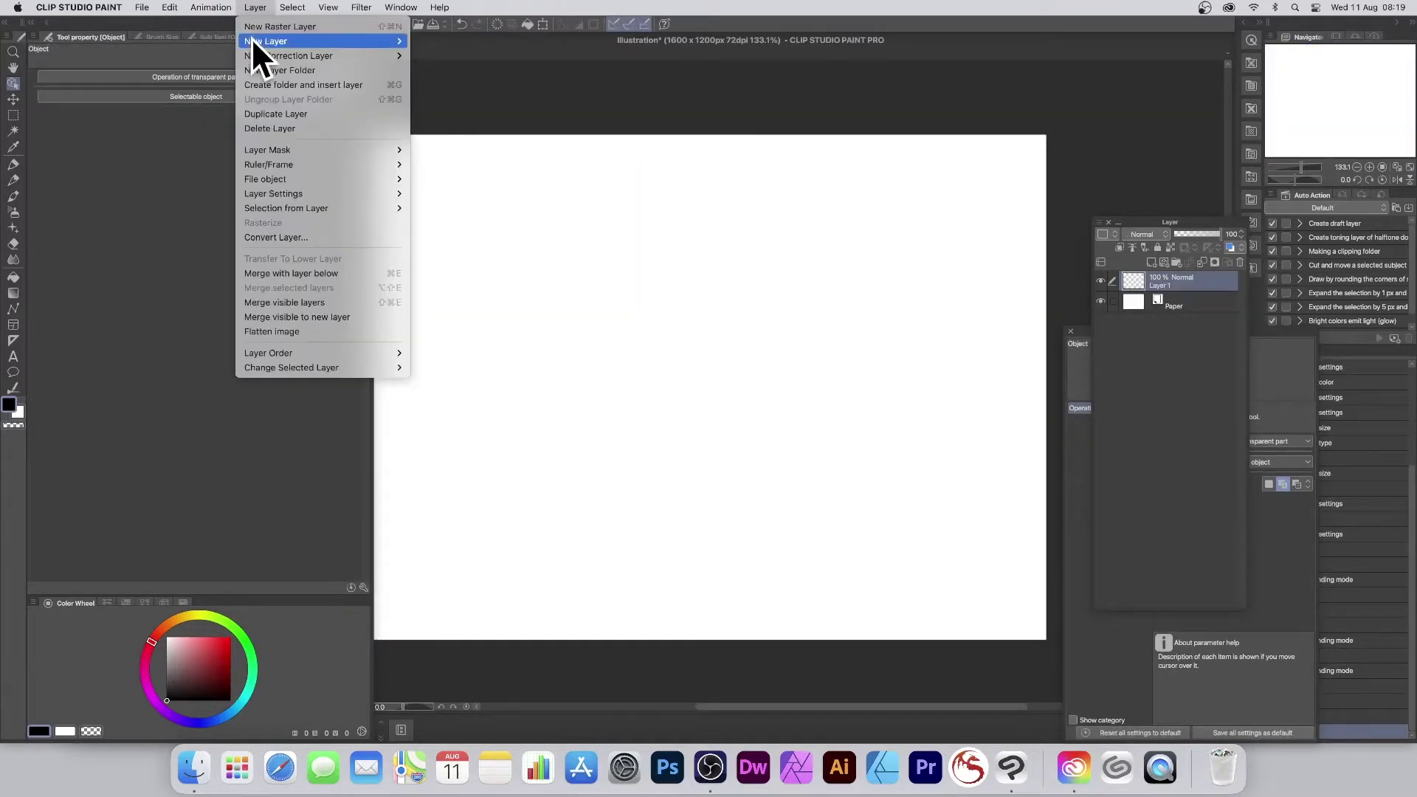
{"action": "mouse_move", "coordinate": [262, 42]}
{"action": "left_click", "coordinate": [461, 69]}
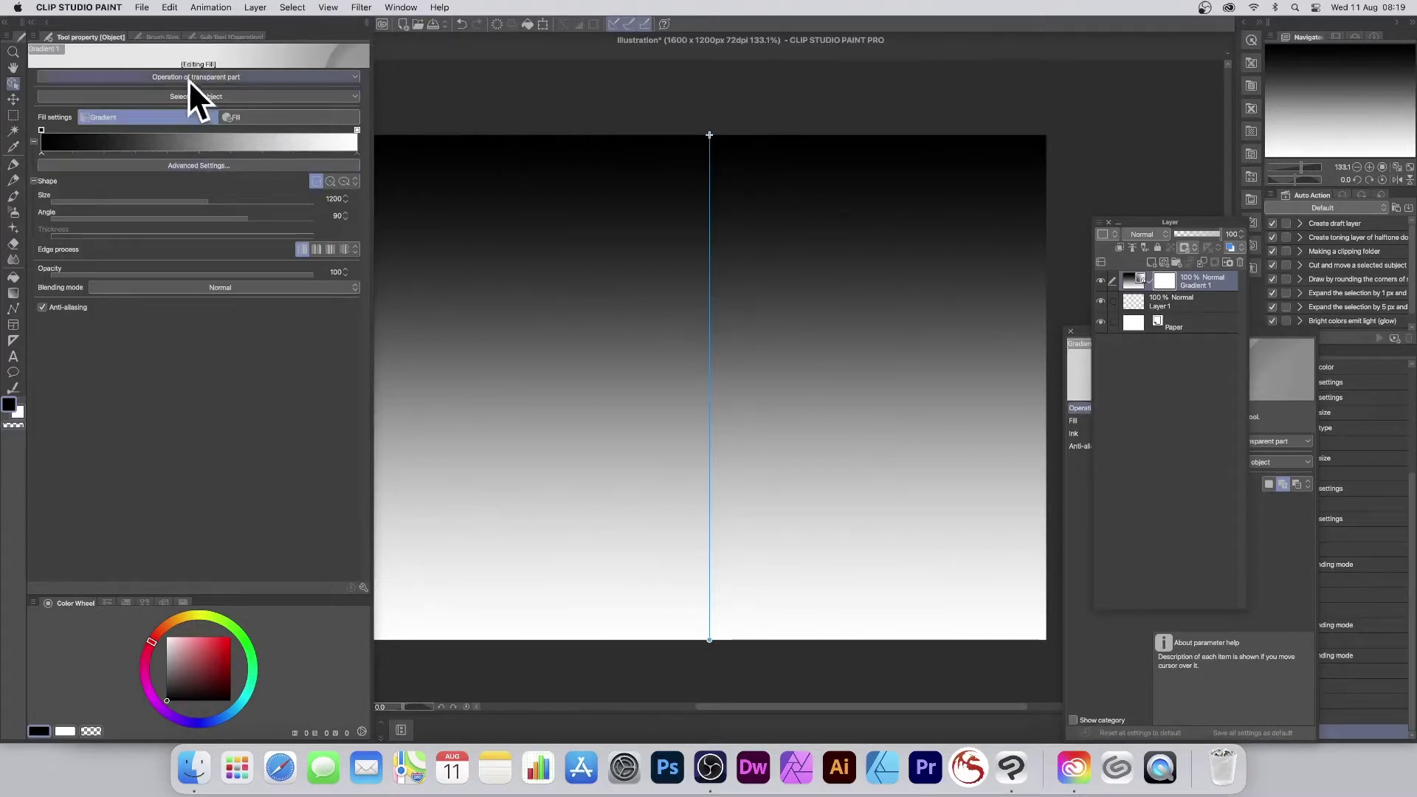
{"action": "left_click", "coordinate": [391, 5]}
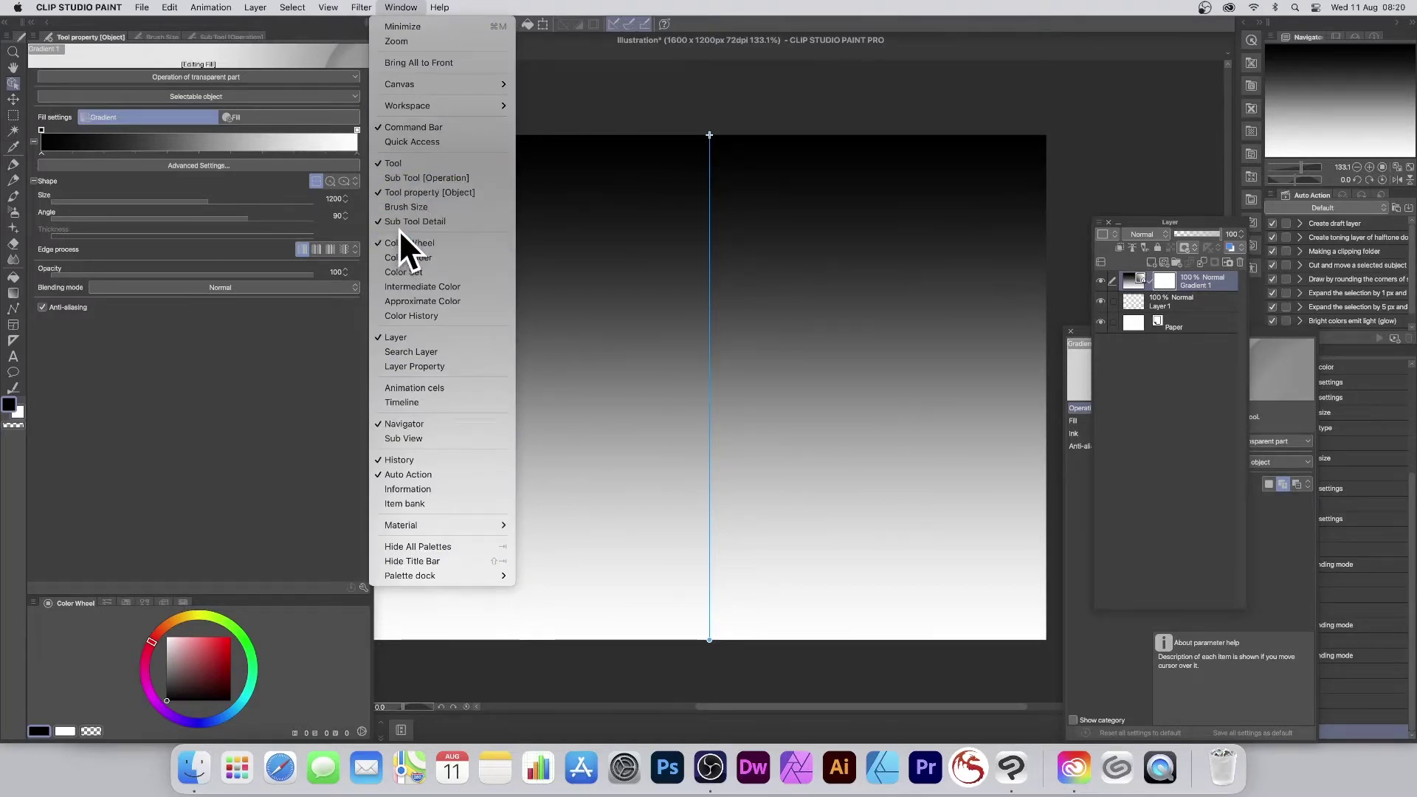
{"action": "left_click", "coordinate": [805, 28]}
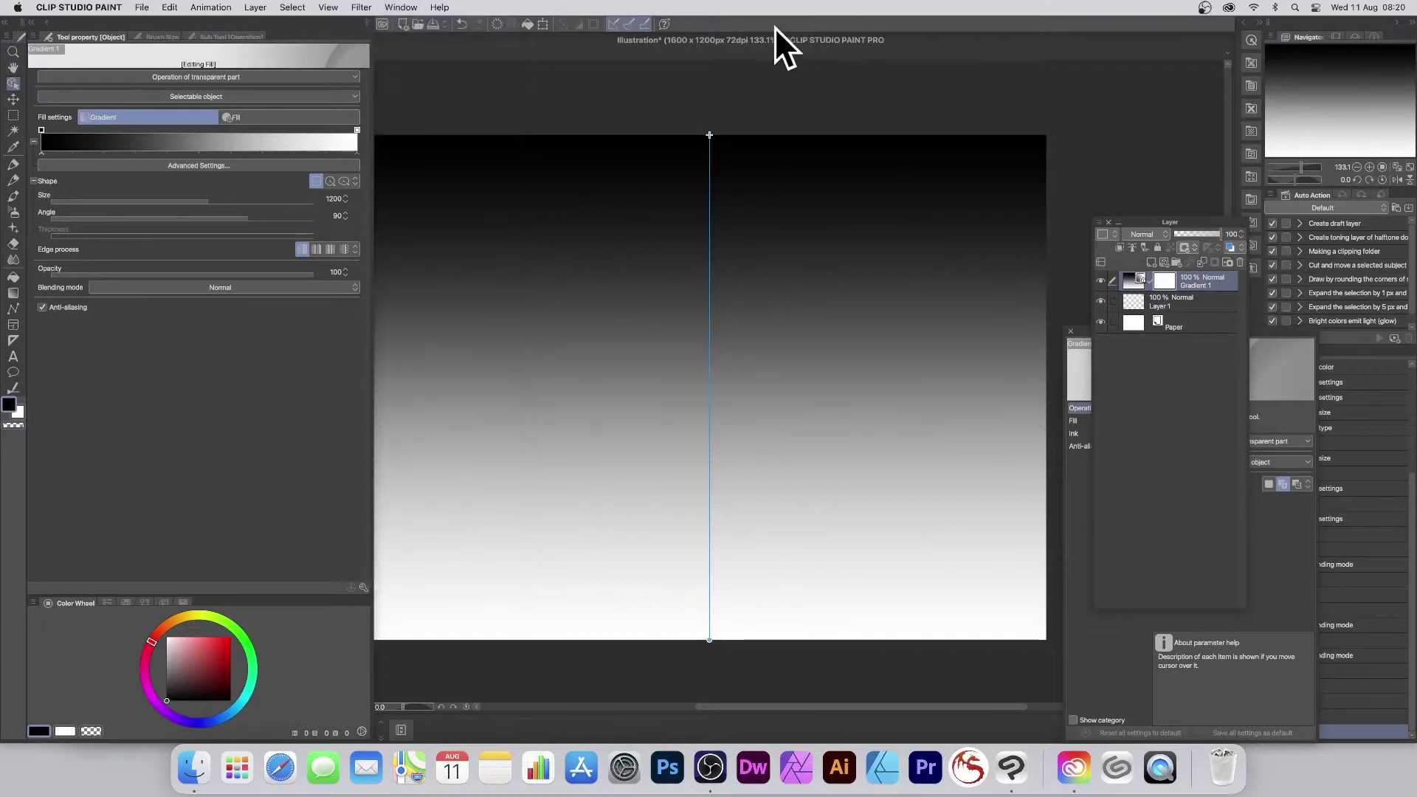
Step: In the gradient editor, apply the New Gradient 2 preset to the layer after trying Sunset (dark)
{"action": "left_click", "coordinate": [190, 165]}
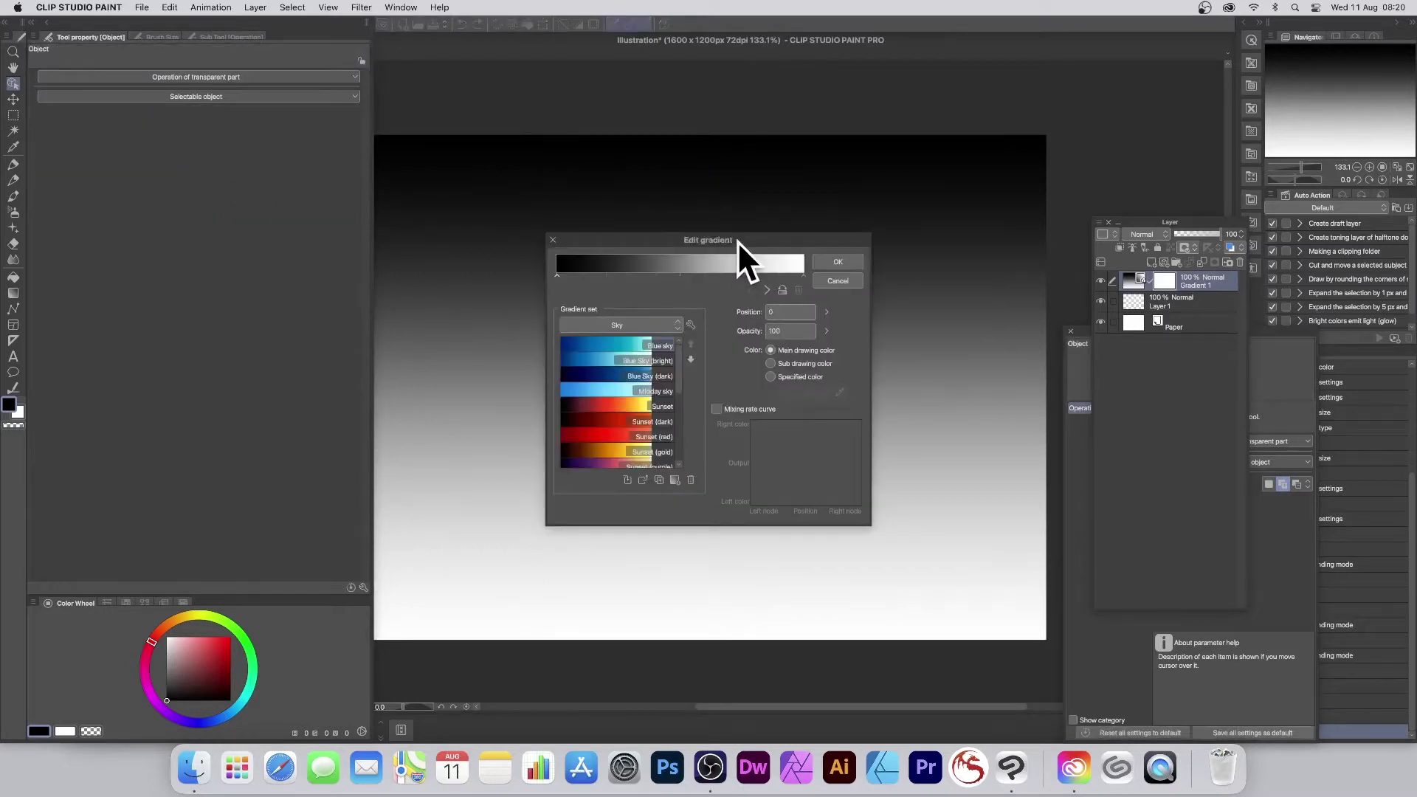
{"action": "left_click_drag", "start_coordinate": [737, 241], "coordinate": [711, 156]}
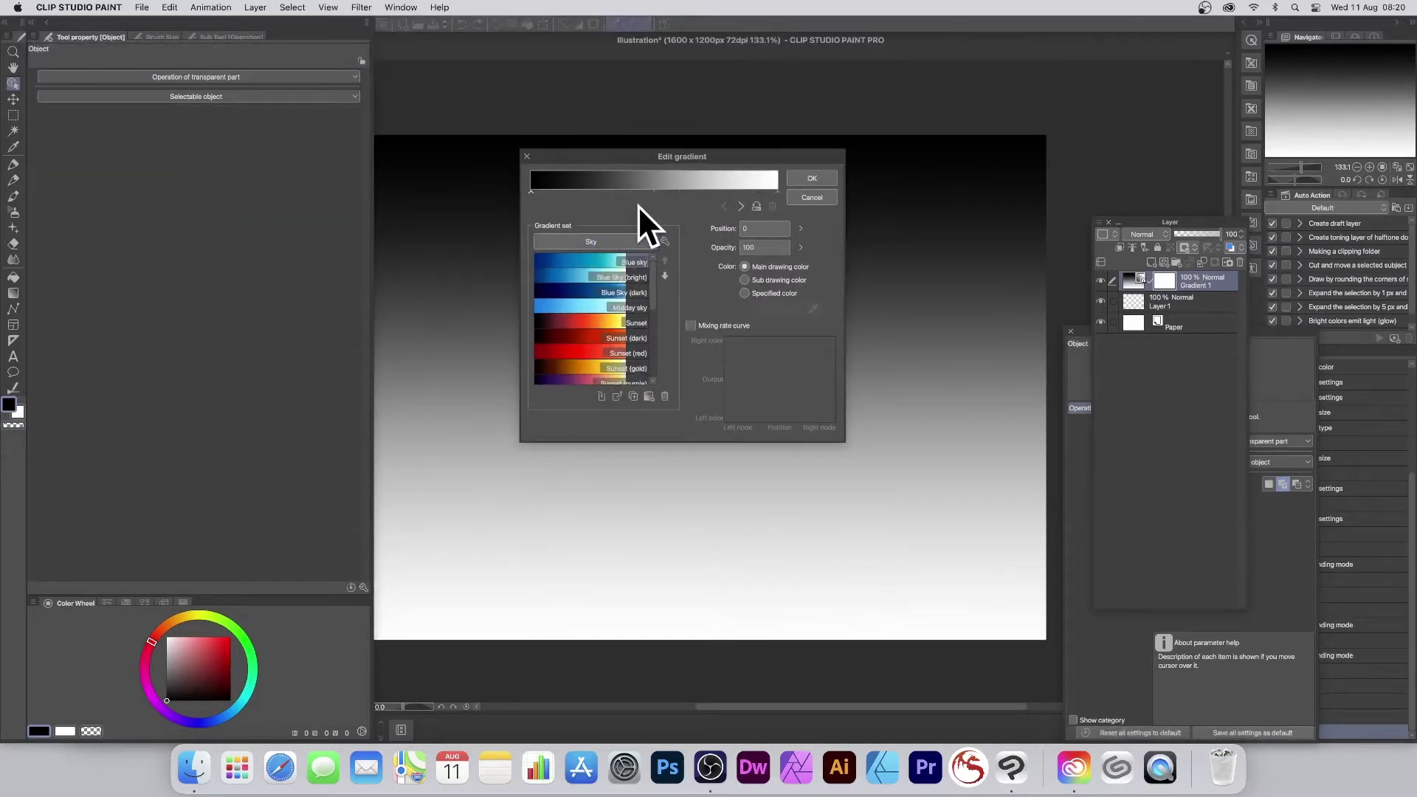
{"action": "left_click", "coordinate": [585, 337]}
{"action": "double_click", "coordinate": [581, 338]}
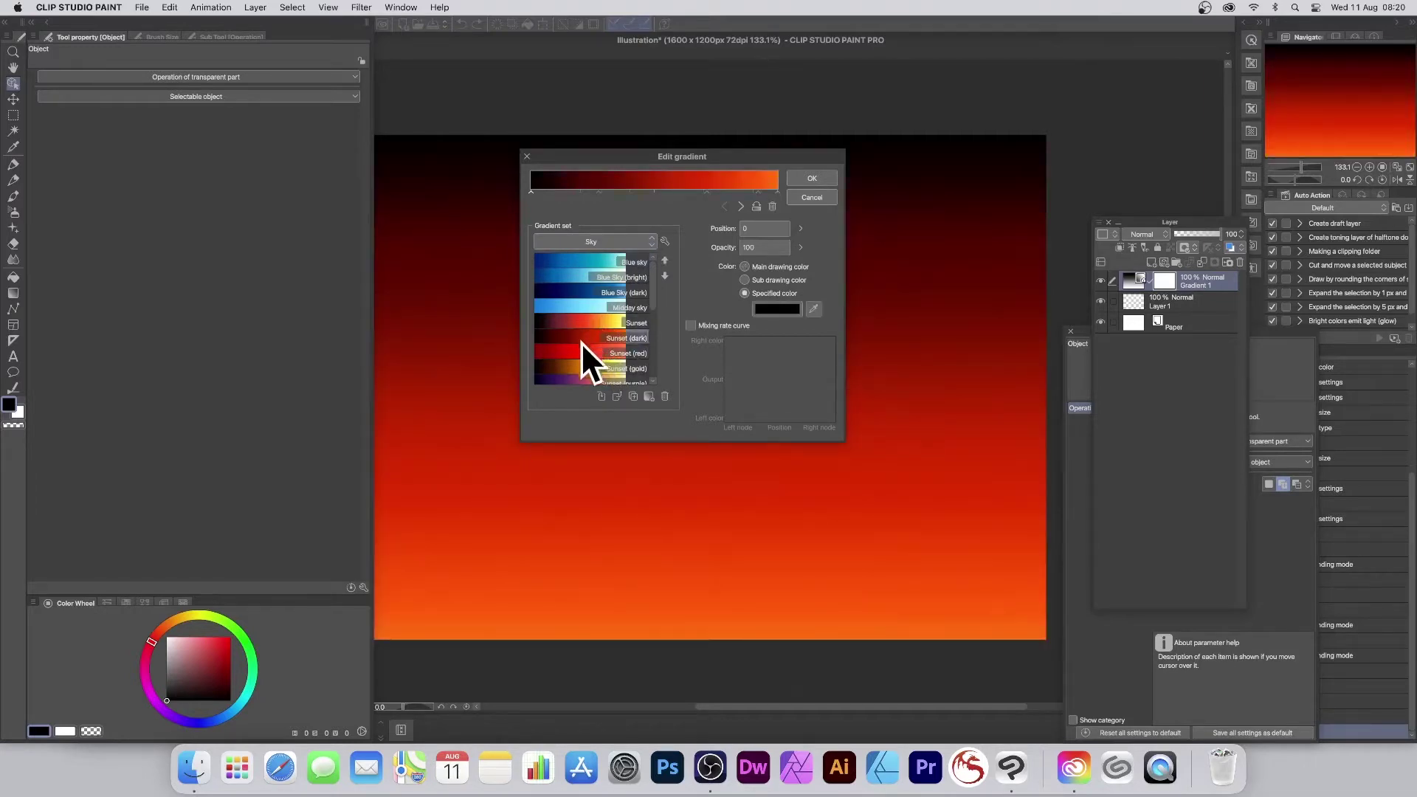
{"action": "scroll", "coordinate": [623, 346], "scroll_direction": "down", "scroll_amount": 5}
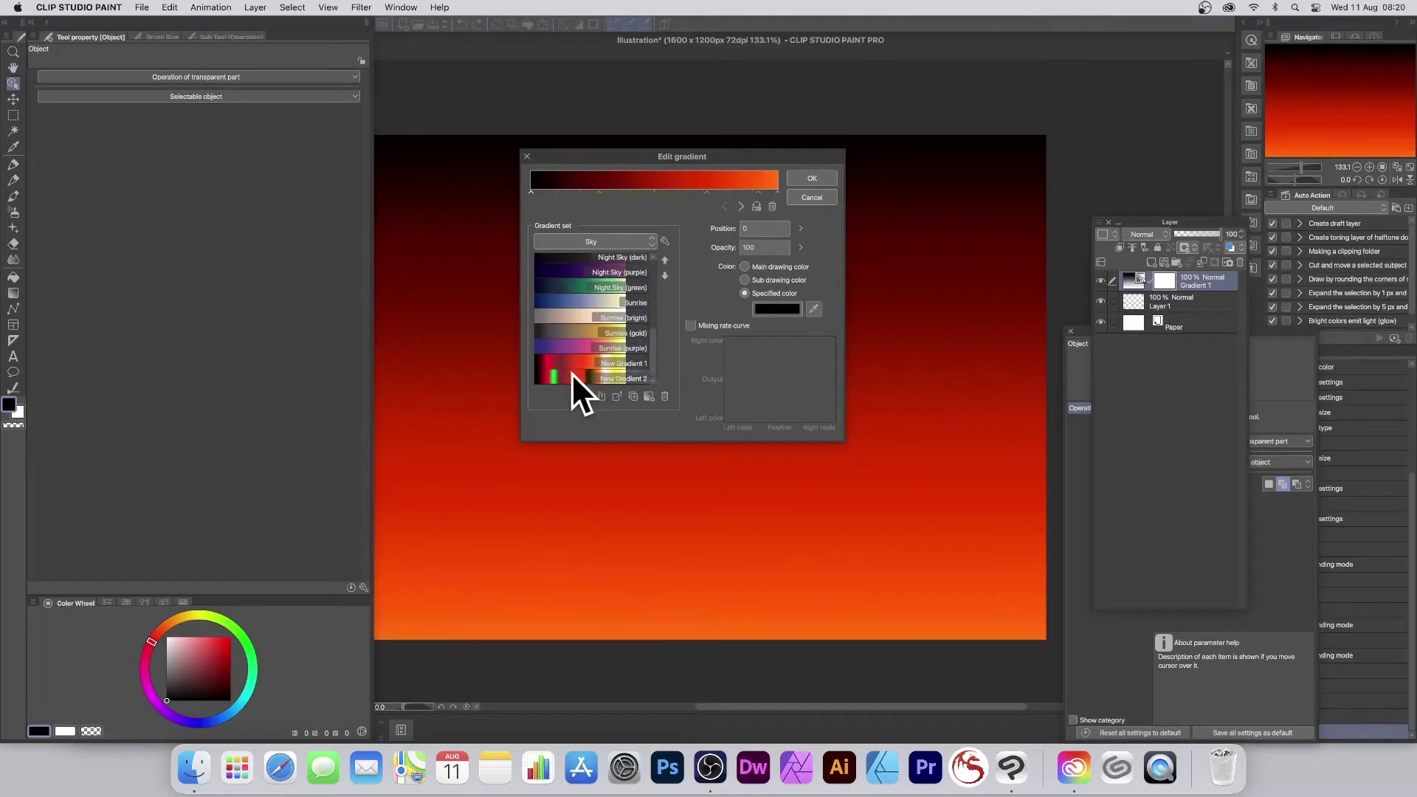
{"action": "double_click", "coordinate": [578, 373]}
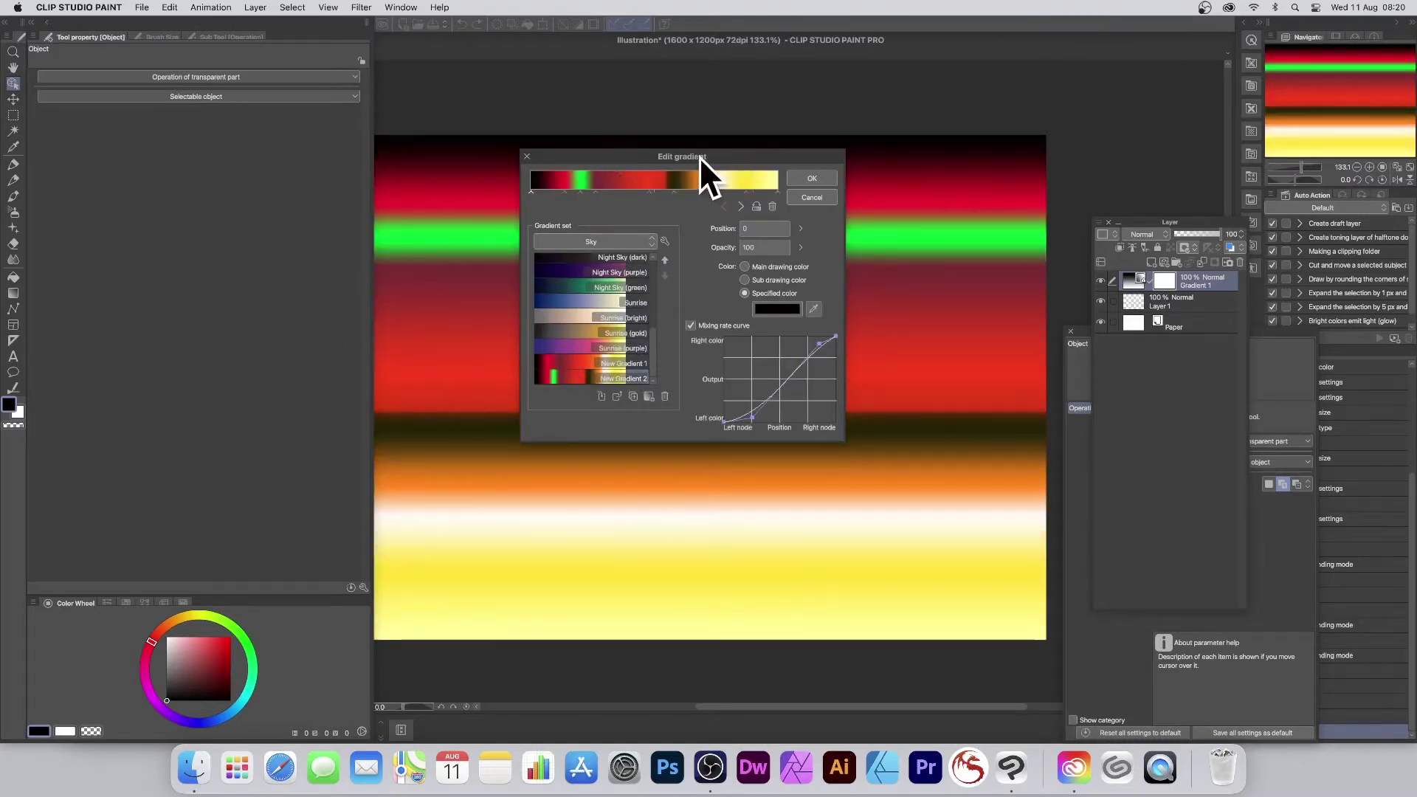
Step: Add a new colour stop to the gradient and slide it left to narrow the green band
{"action": "left_click_drag", "start_coordinate": [703, 156], "coordinate": [928, 169]}
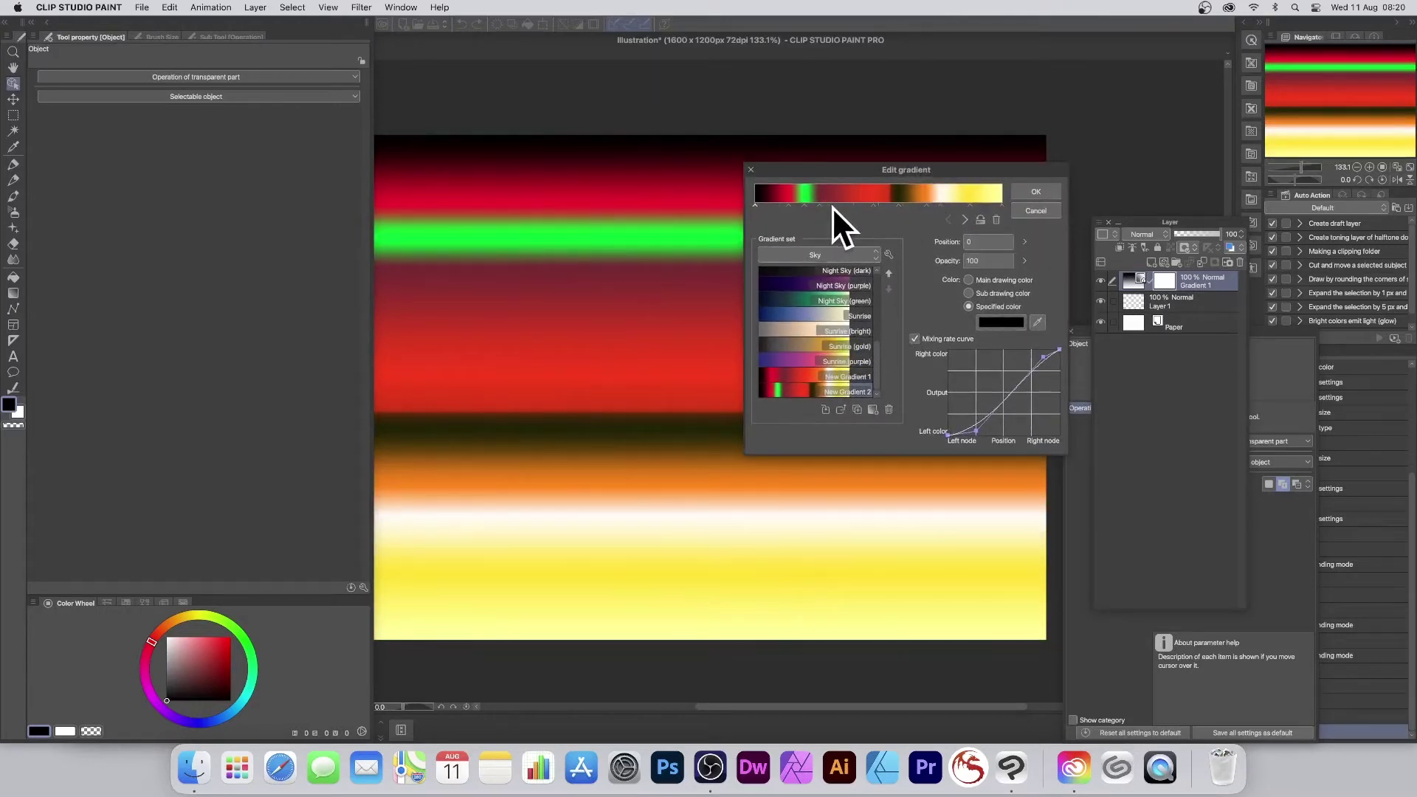
{"action": "left_click_drag", "start_coordinate": [819, 205], "coordinate": [847, 206]}
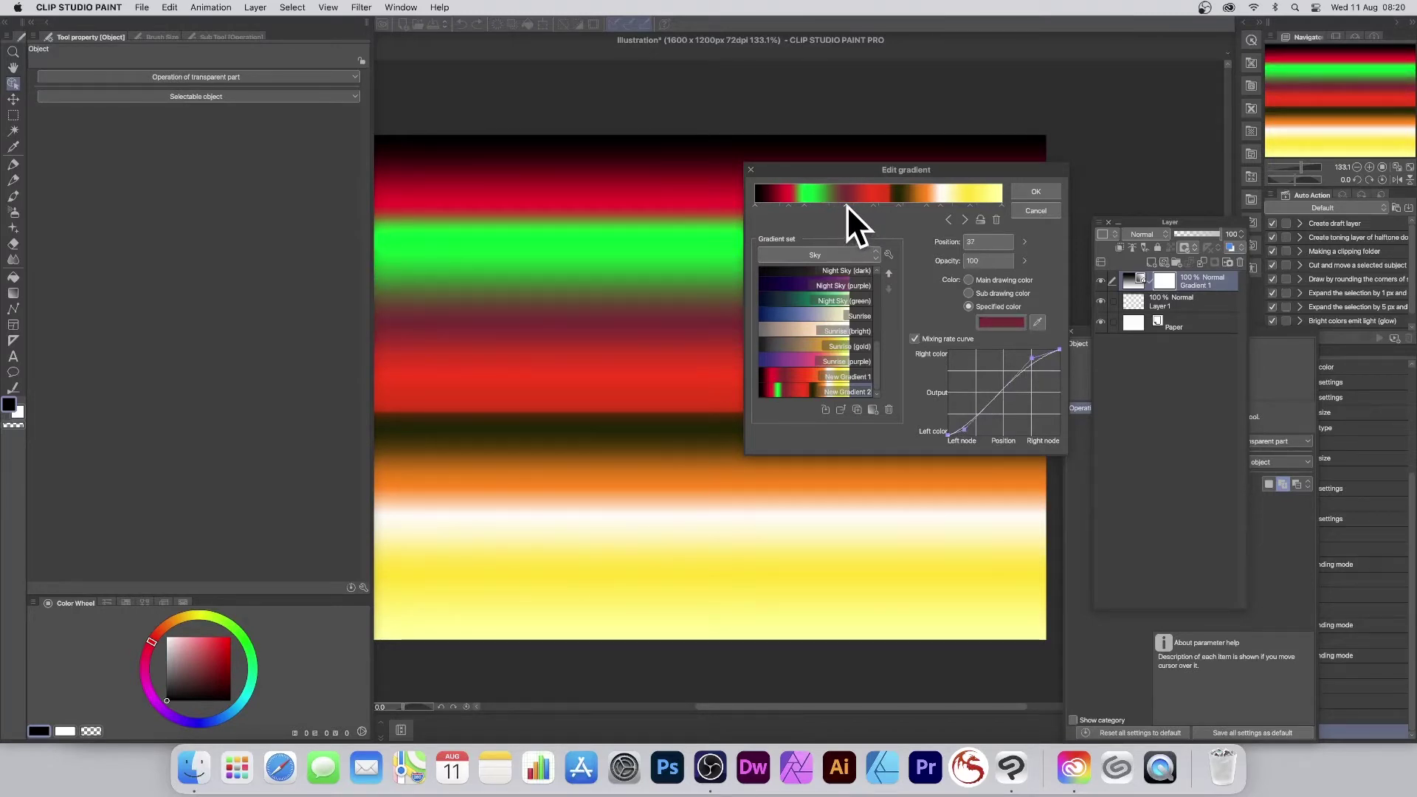
{"action": "left_click_drag", "start_coordinate": [828, 205], "coordinate": [782, 206]}
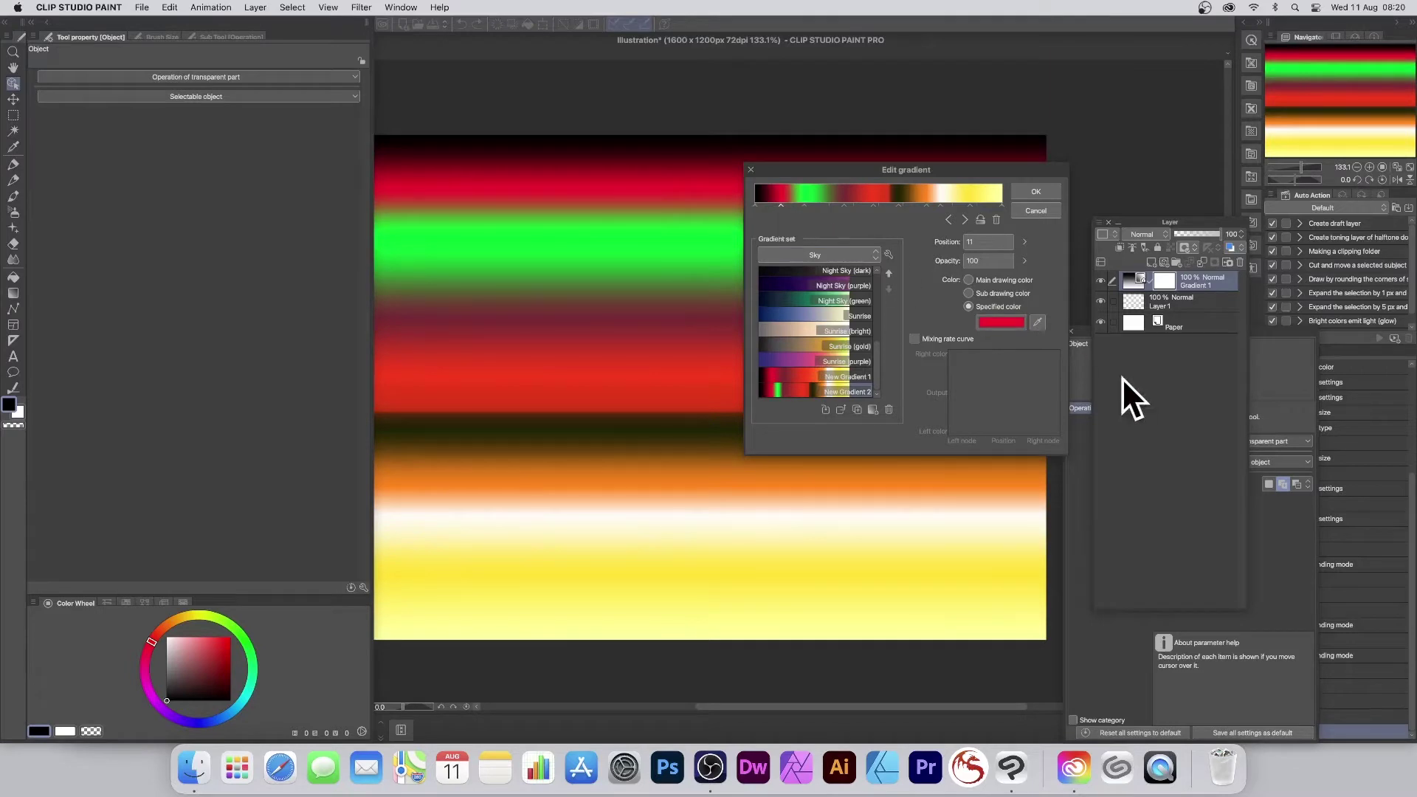
Step: Change the top red stop's specified colour to a bright, fully saturated blue
{"action": "left_click", "coordinate": [995, 323]}
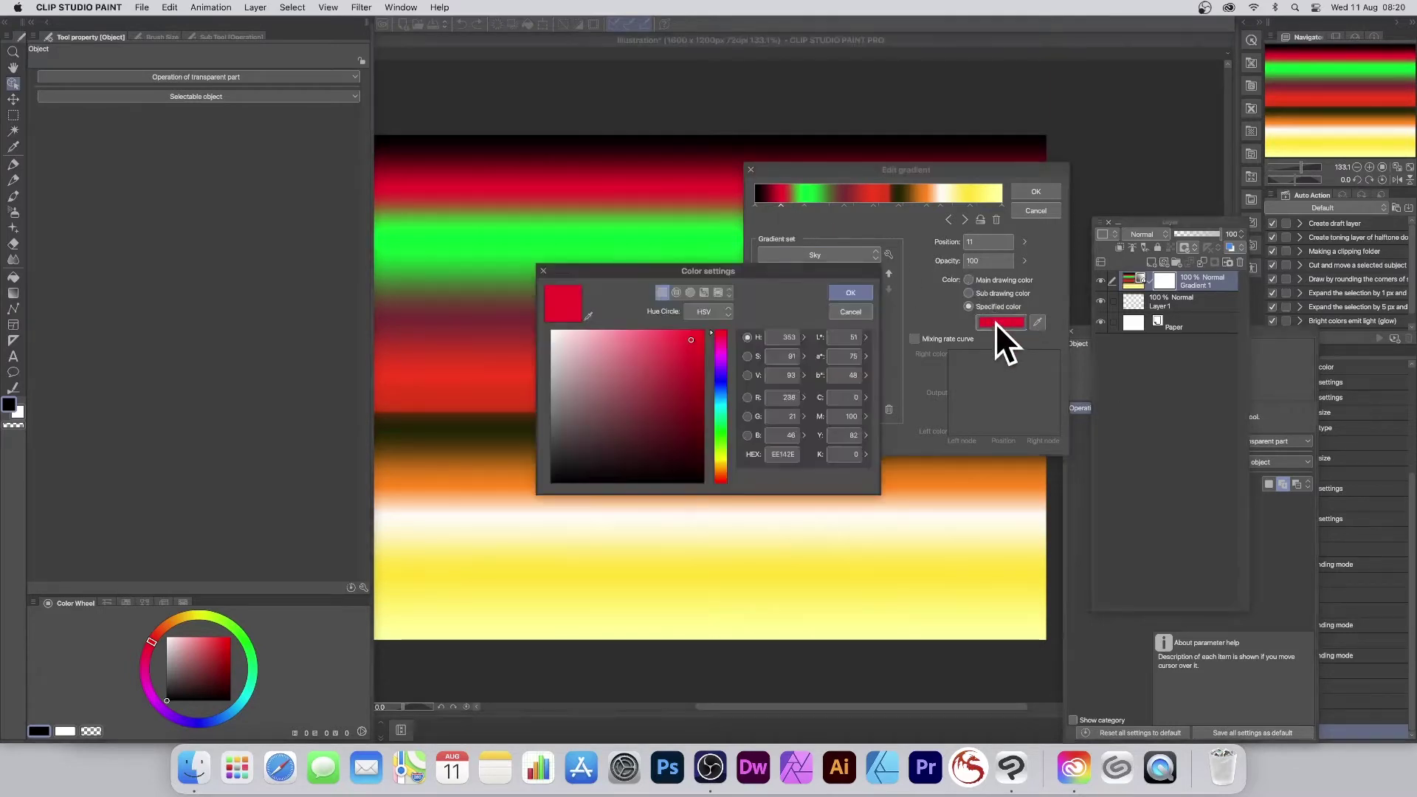
{"action": "left_click", "coordinate": [722, 390]}
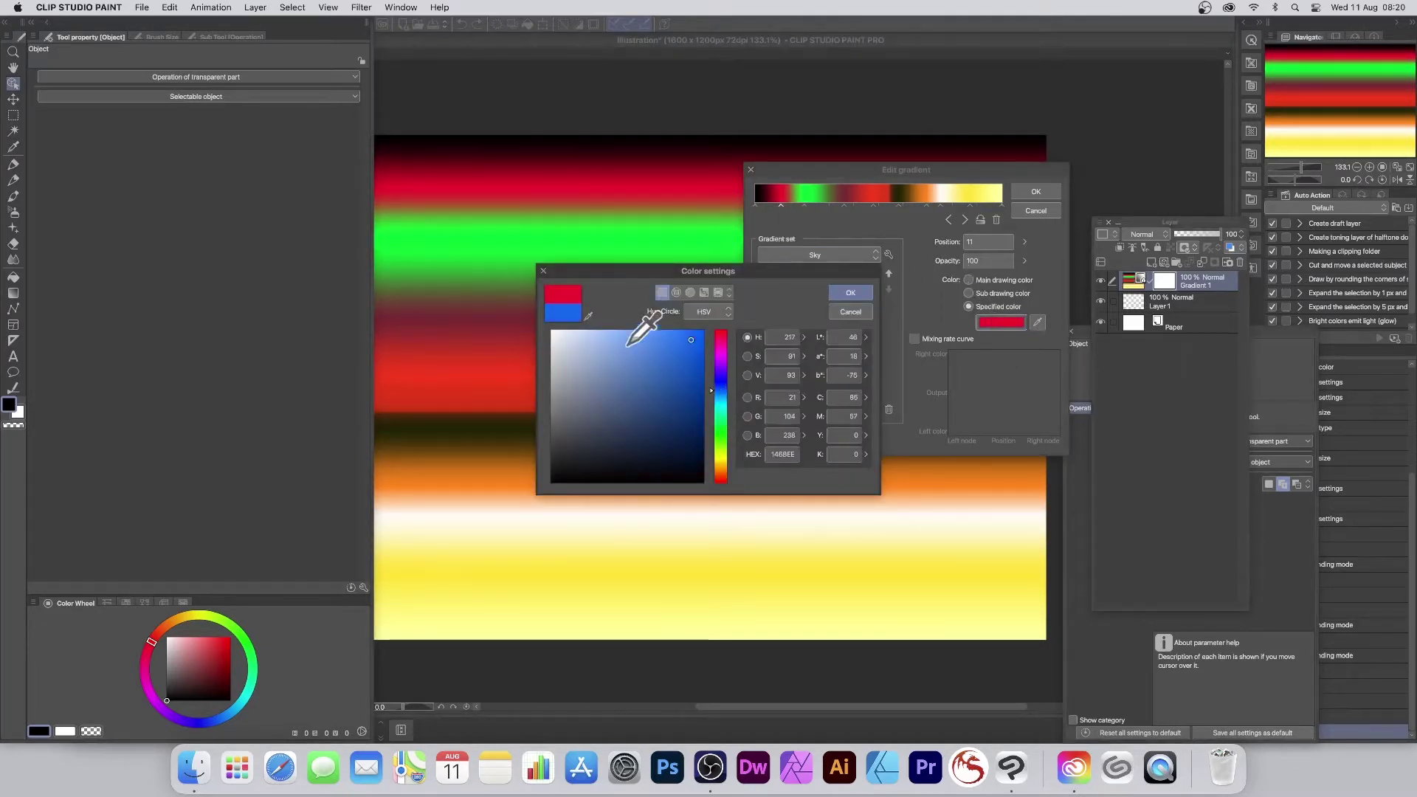
{"action": "left_click", "coordinate": [698, 331]}
{"action": "left_click", "coordinate": [849, 293]}
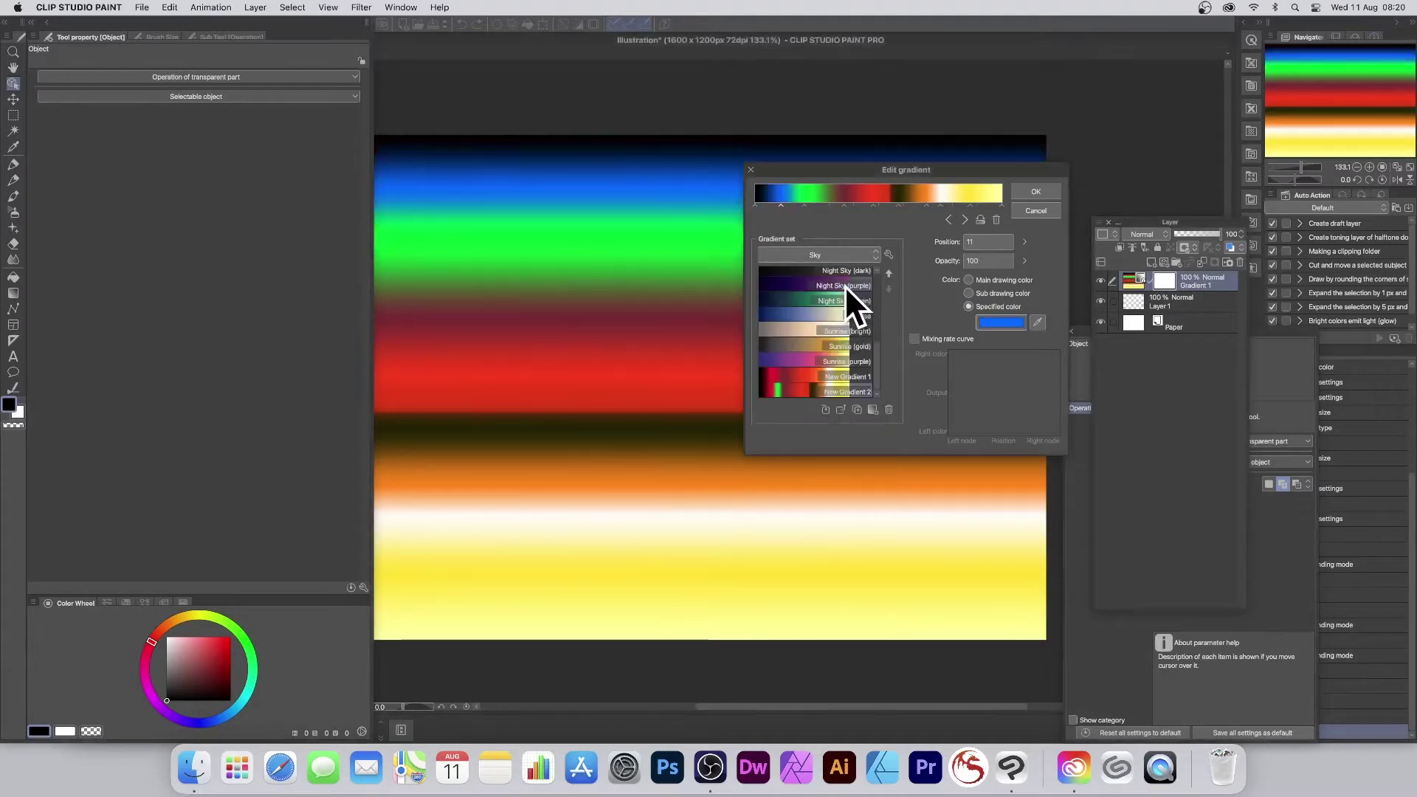
Step: Move the green stop further right and reshape the mixing rate curve between stops
{"action": "left_click_drag", "start_coordinate": [804, 205], "coordinate": [866, 206]}
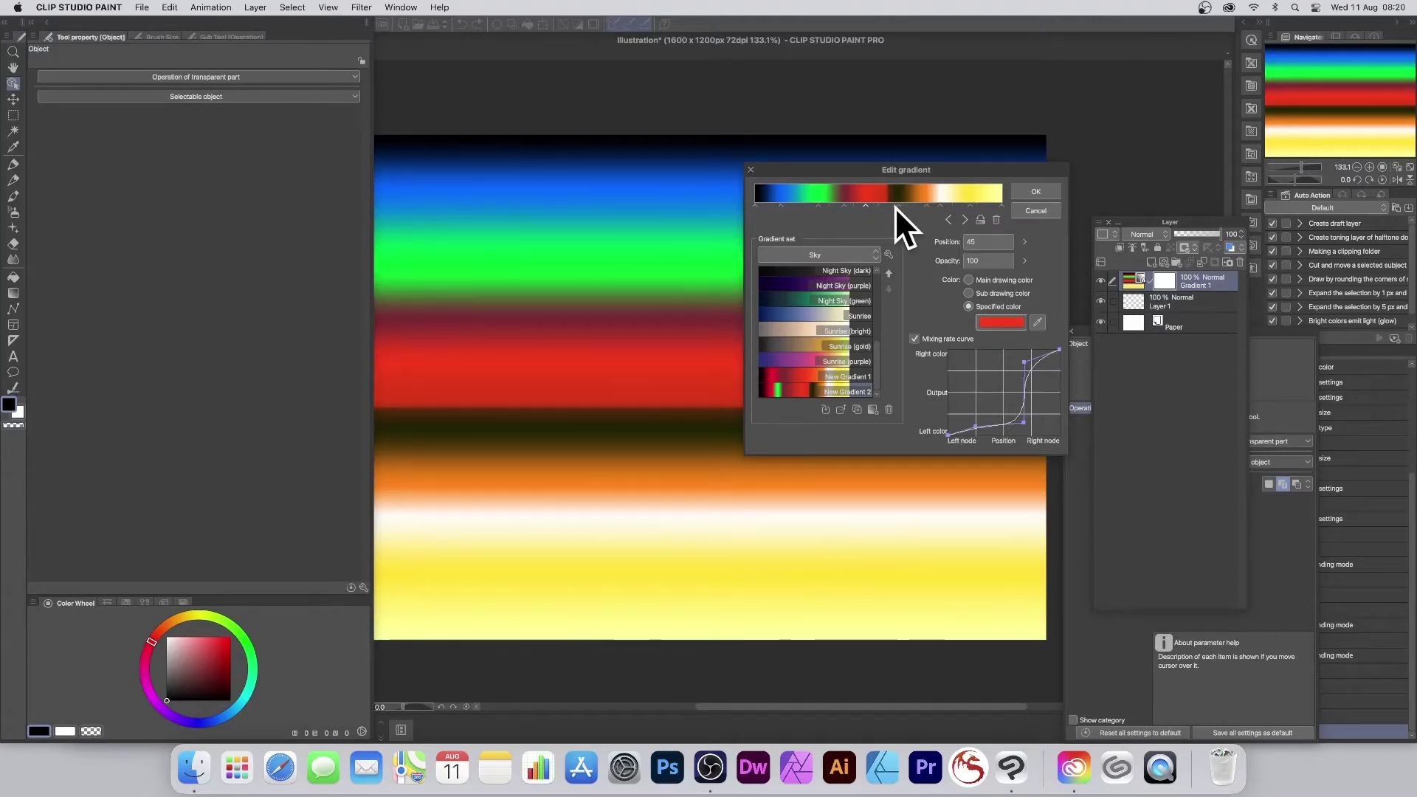
{"action": "left_click_drag", "start_coordinate": [1025, 362], "coordinate": [1003, 346]}
{"action": "mouse_move", "coordinate": [1021, 424]}
{"action": "left_mouse_down"}
{"action": "mouse_move", "coordinate": [974, 384]}
{"action": "mouse_move", "coordinate": [1026, 397]}
{"action": "left_mouse_up"}
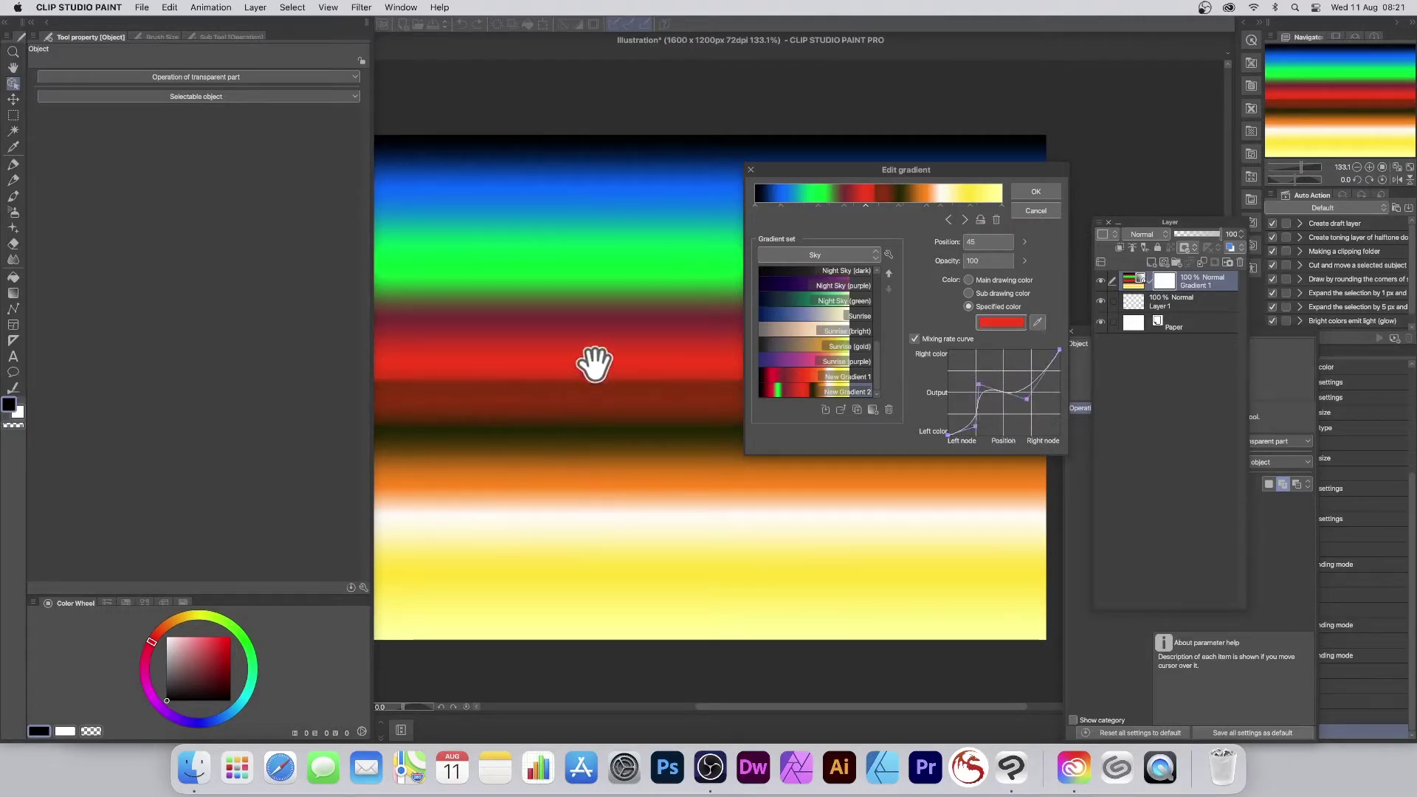
Step: Bend the orange stop's mixing rate curve into a wavy shape for streaky banding
{"action": "left_click", "coordinate": [925, 206]}
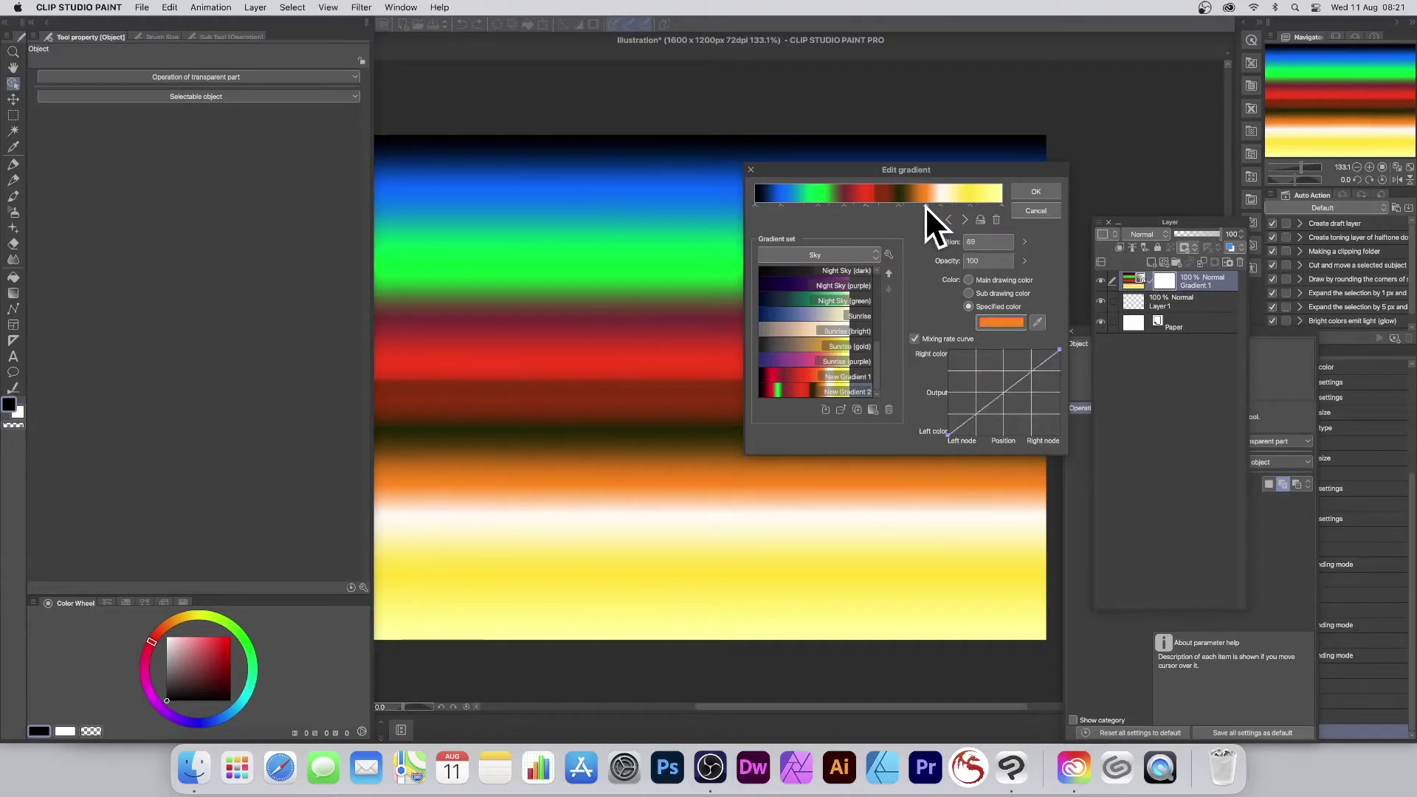
{"action": "left_click", "coordinate": [865, 206]}
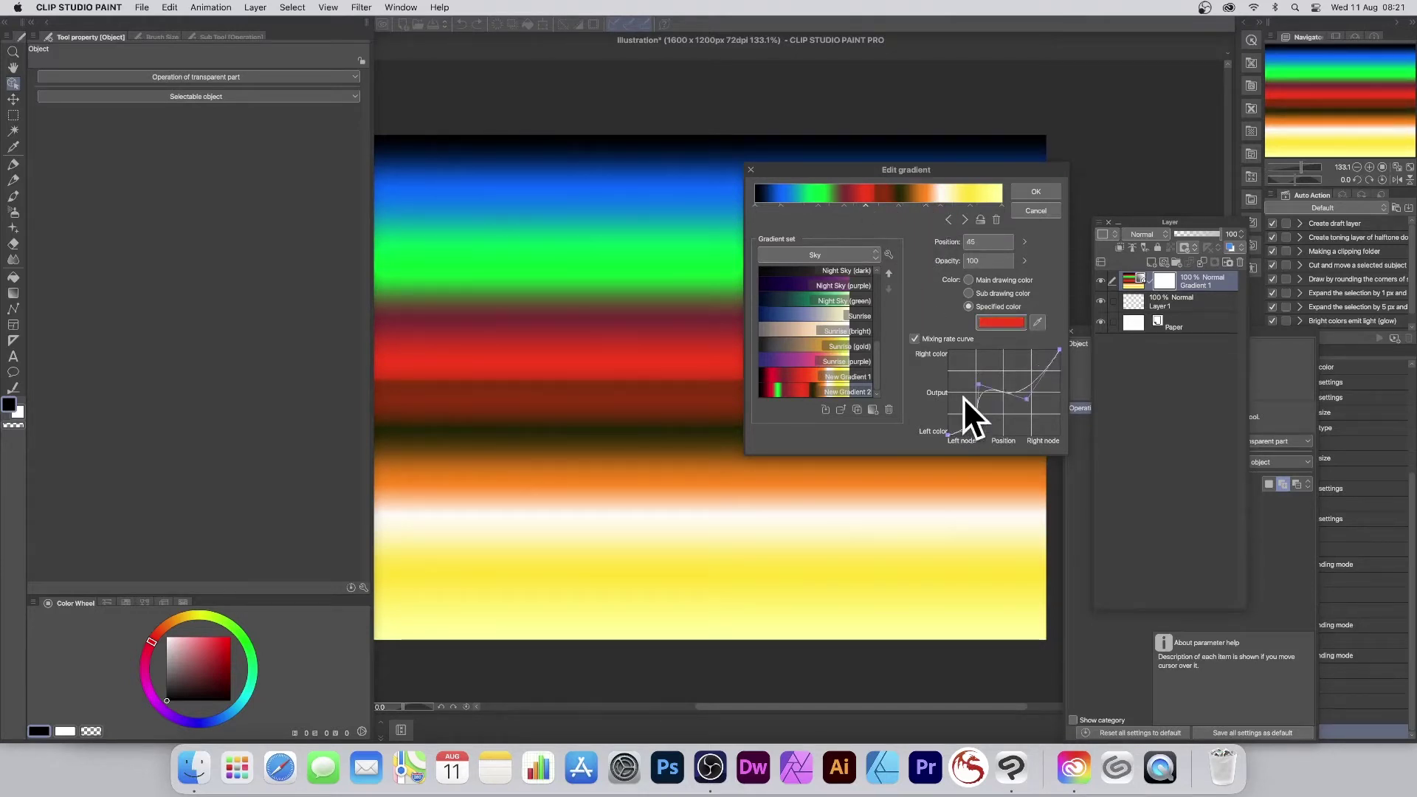
{"action": "left_click", "coordinate": [926, 206]}
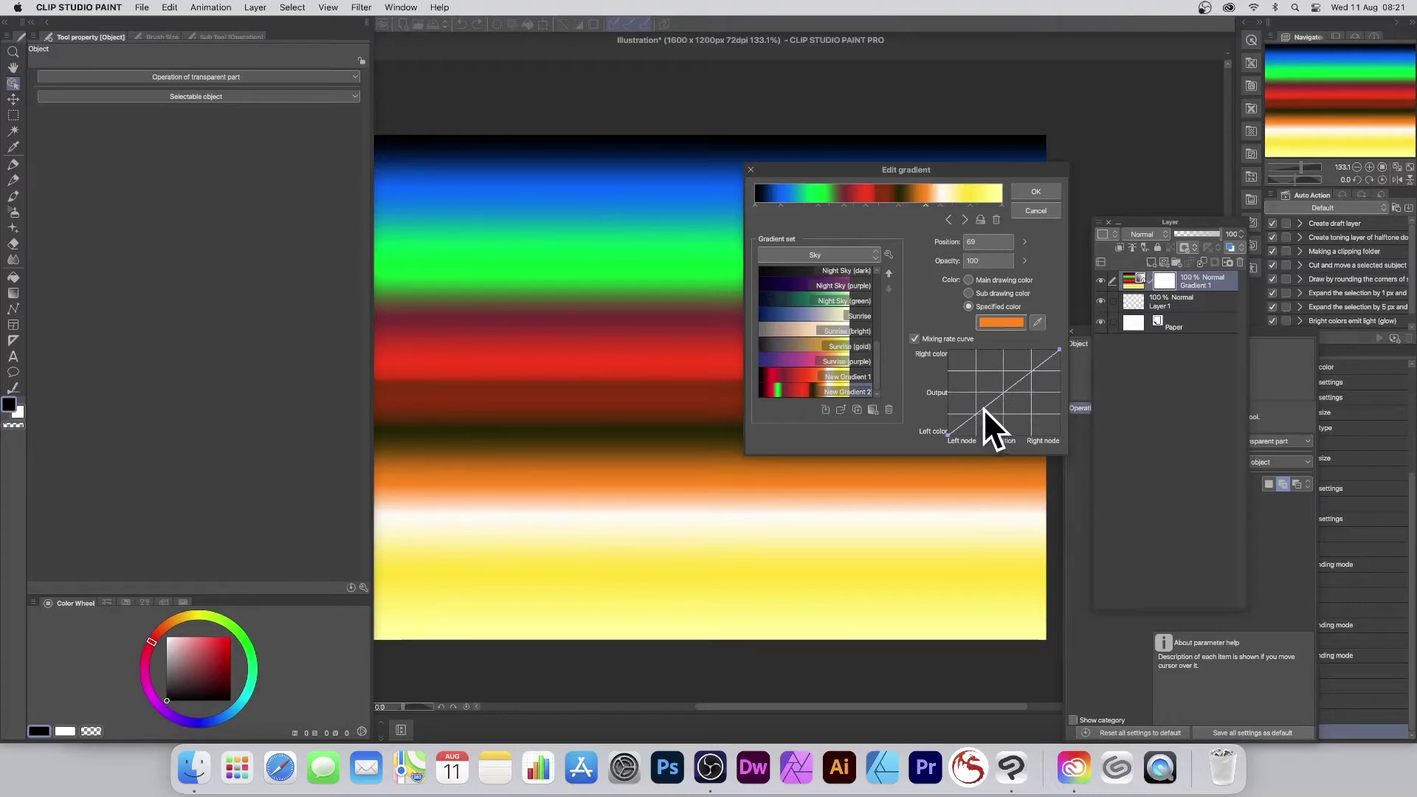
{"action": "left_click_drag", "start_coordinate": [994, 400], "coordinate": [1029, 428]}
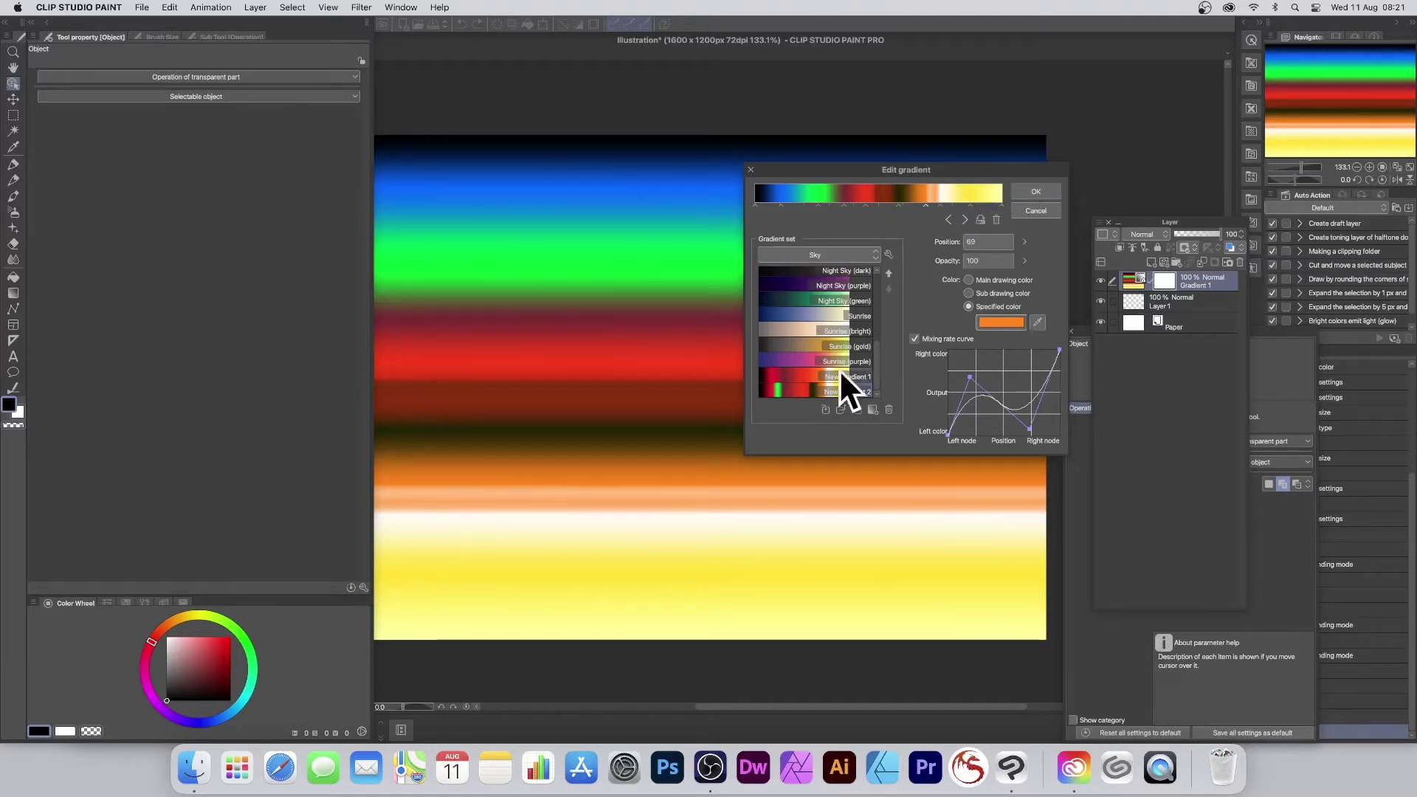
{"action": "left_click", "coordinate": [871, 410]}
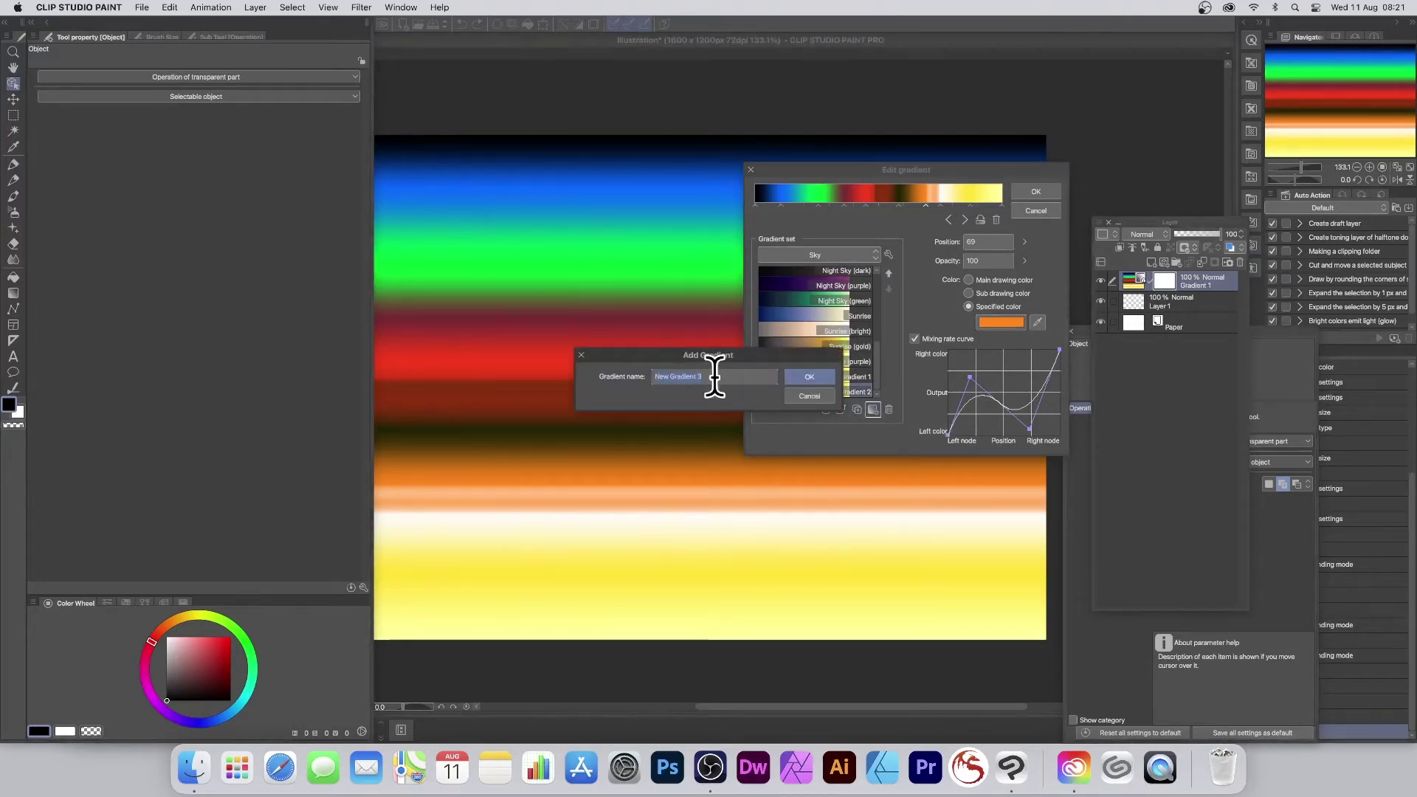
{"action": "left_click", "coordinate": [809, 376]}
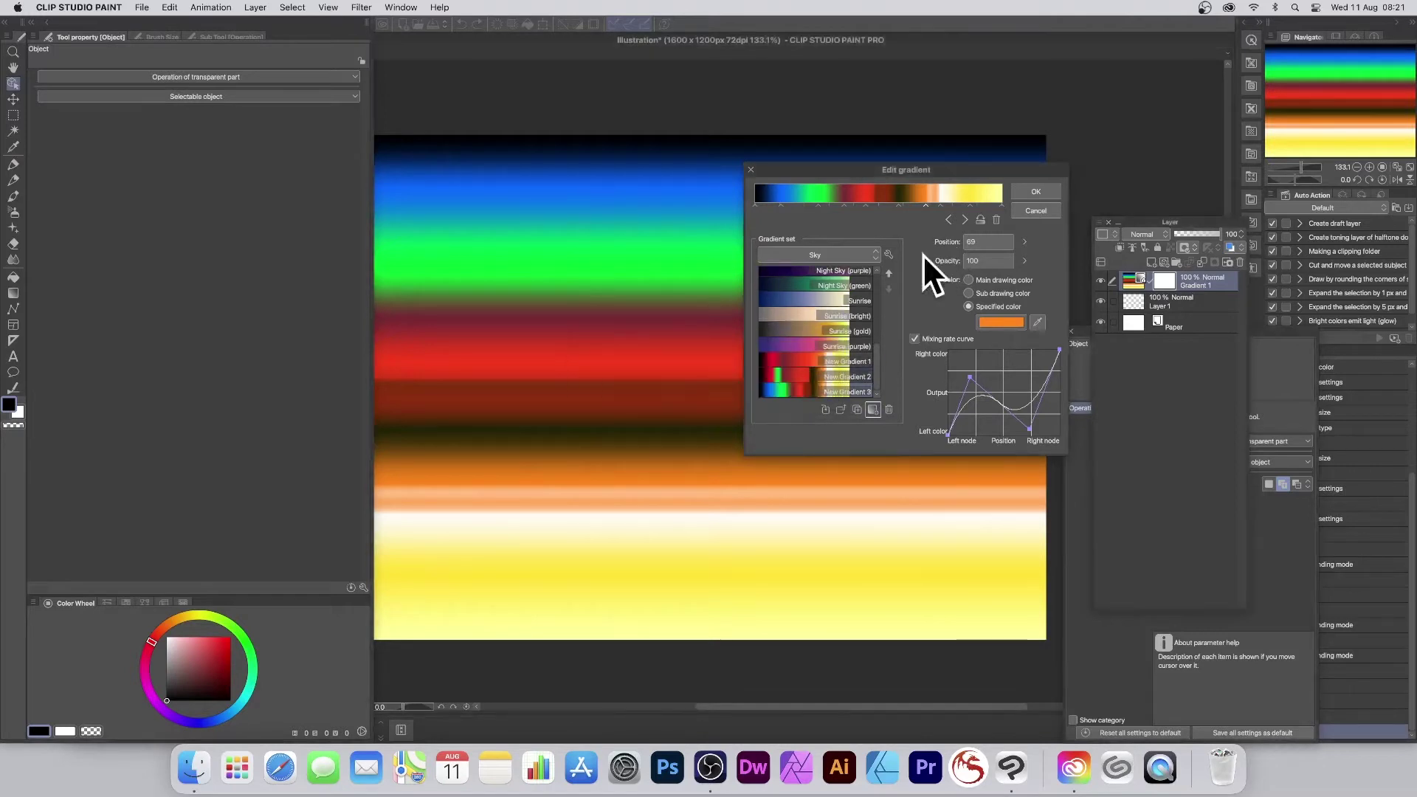
{"action": "left_click", "coordinate": [1025, 188]}
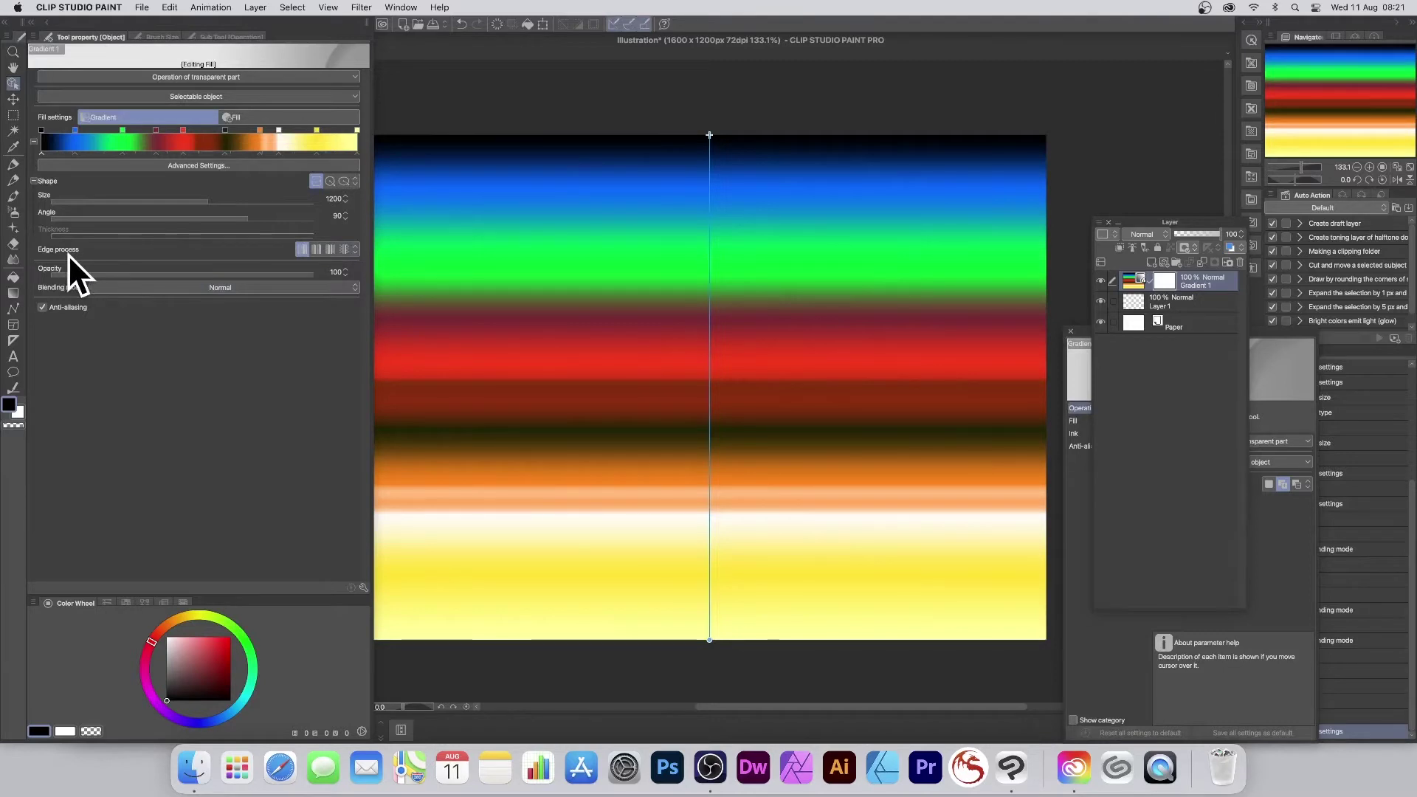
Step: Set the gradient's edge process to repeat and reduce its size to 118
{"action": "left_click", "coordinate": [314, 250]}
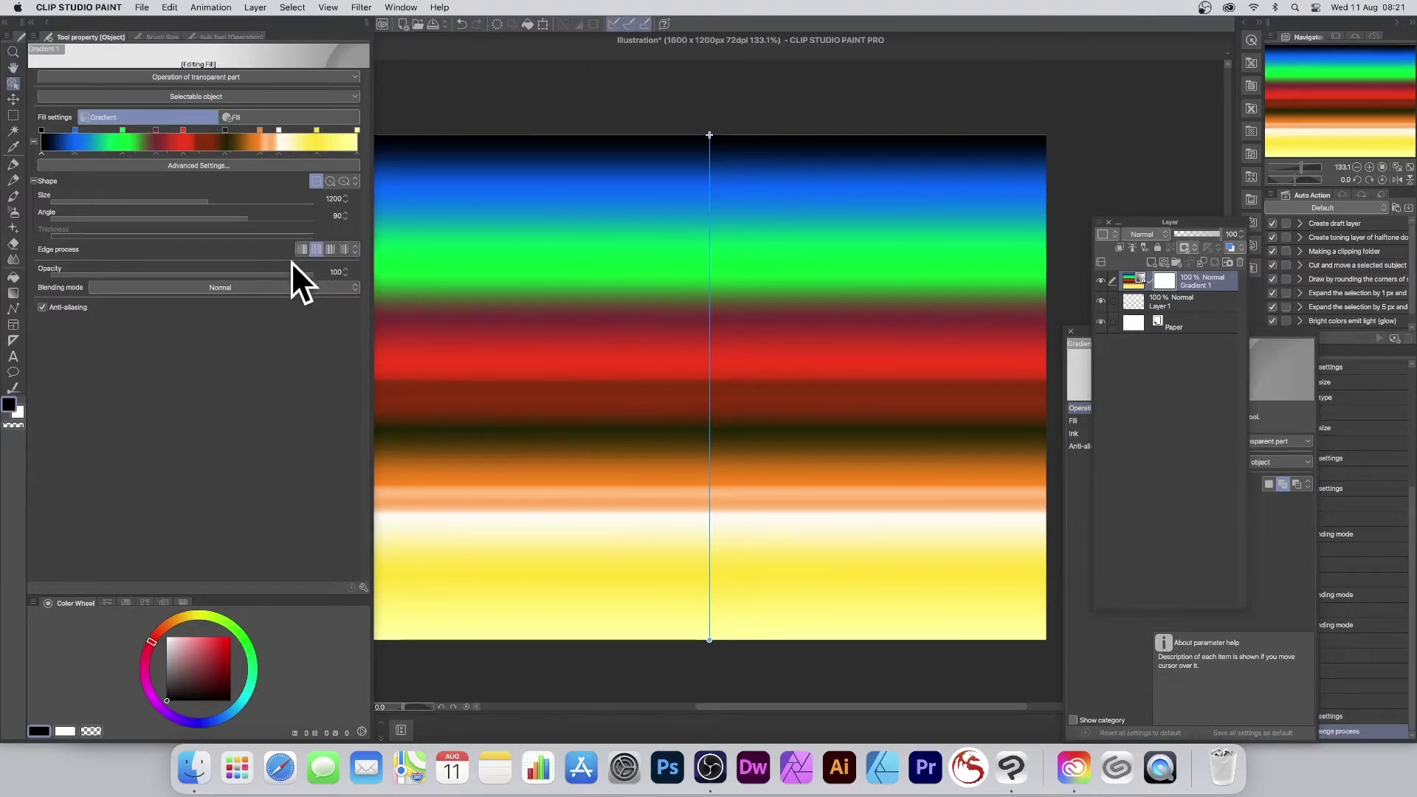
{"action": "left_click", "coordinate": [331, 249]}
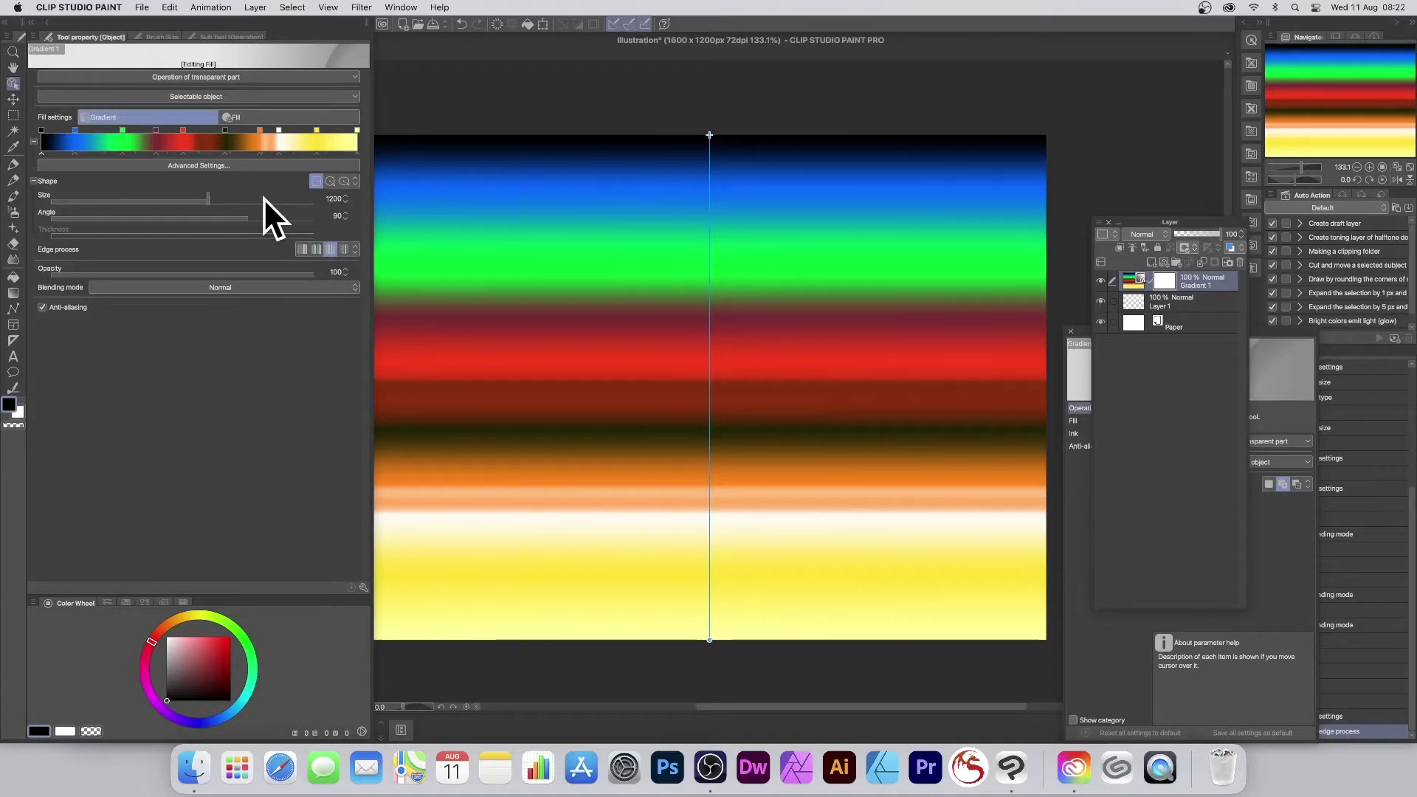
{"action": "left_click_drag", "start_coordinate": [262, 197], "coordinate": [132, 197]}
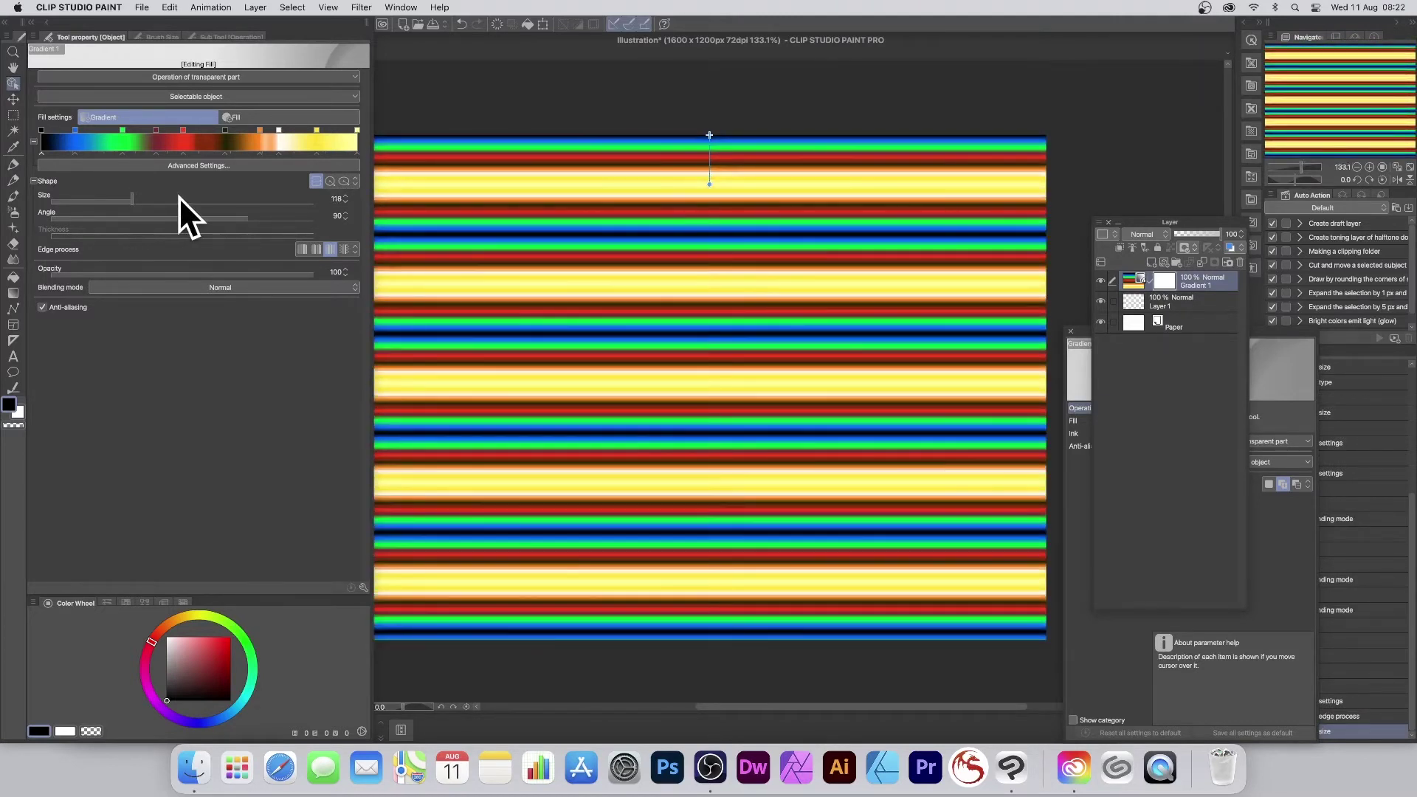
{"action": "left_click", "coordinate": [314, 249]}
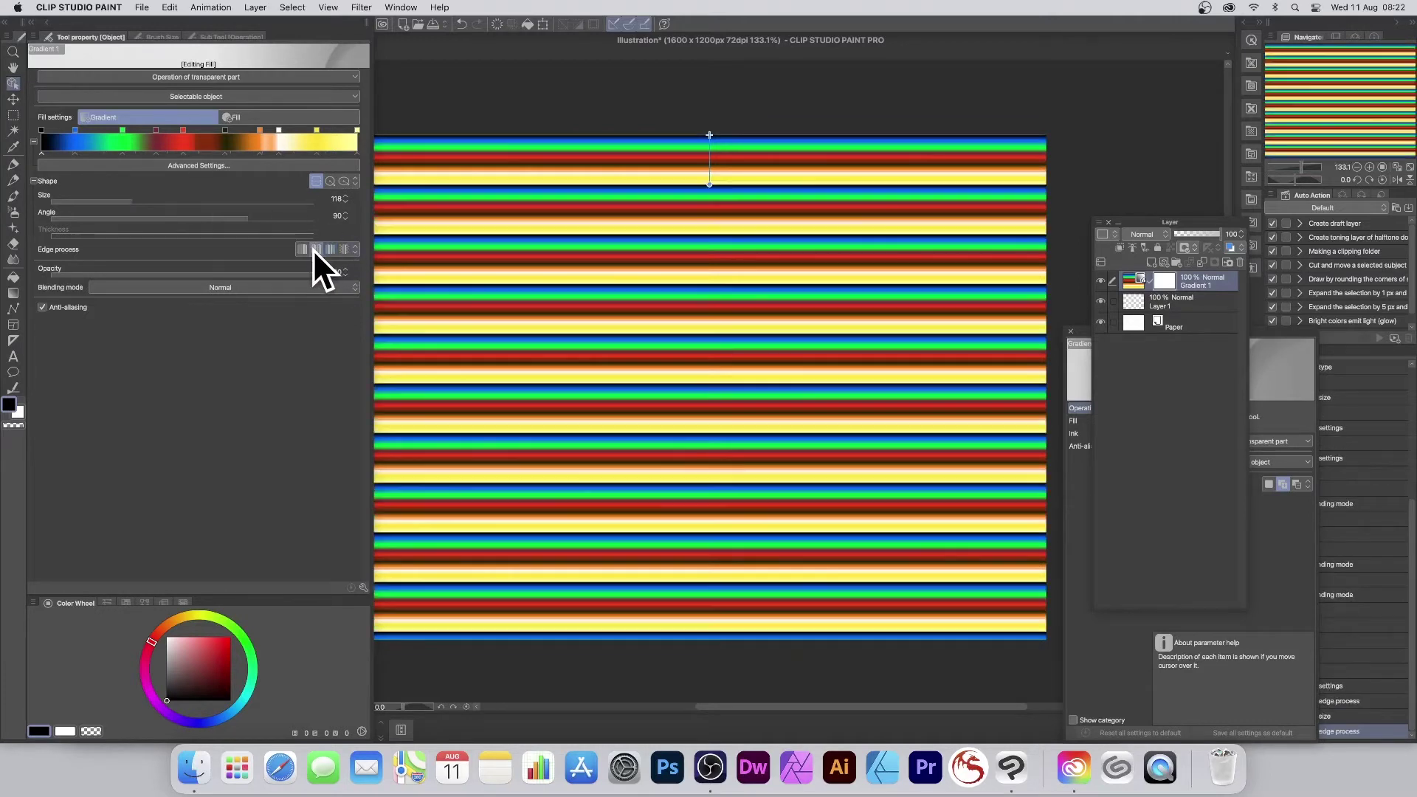
{"action": "left_click", "coordinate": [329, 250]}
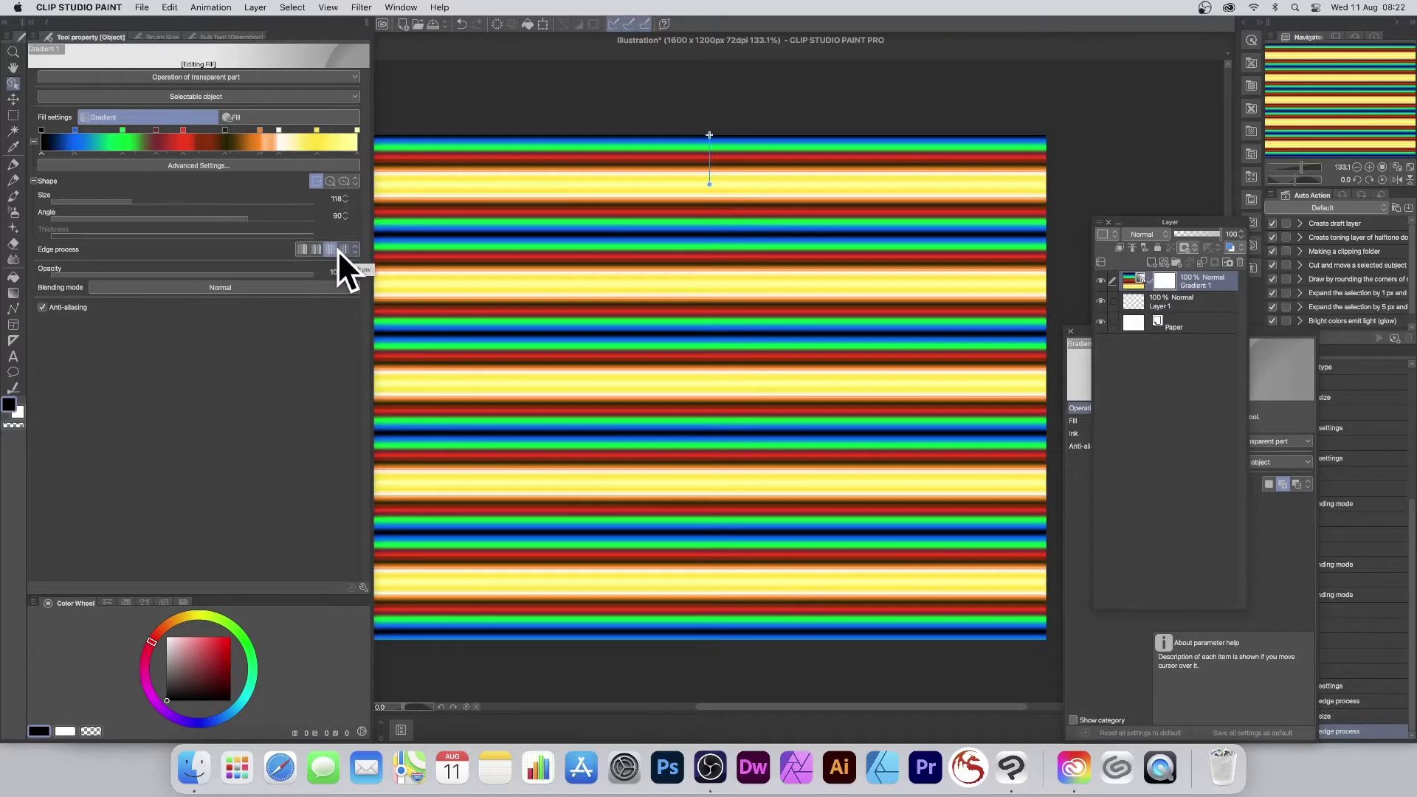
Step: Lower the gradient angle to 87 and shift the tilted stripes across the canvas
{"action": "left_click", "coordinate": [346, 218]}
{"action": "left_click", "coordinate": [346, 219]}
{"action": "left_click", "coordinate": [346, 218]}
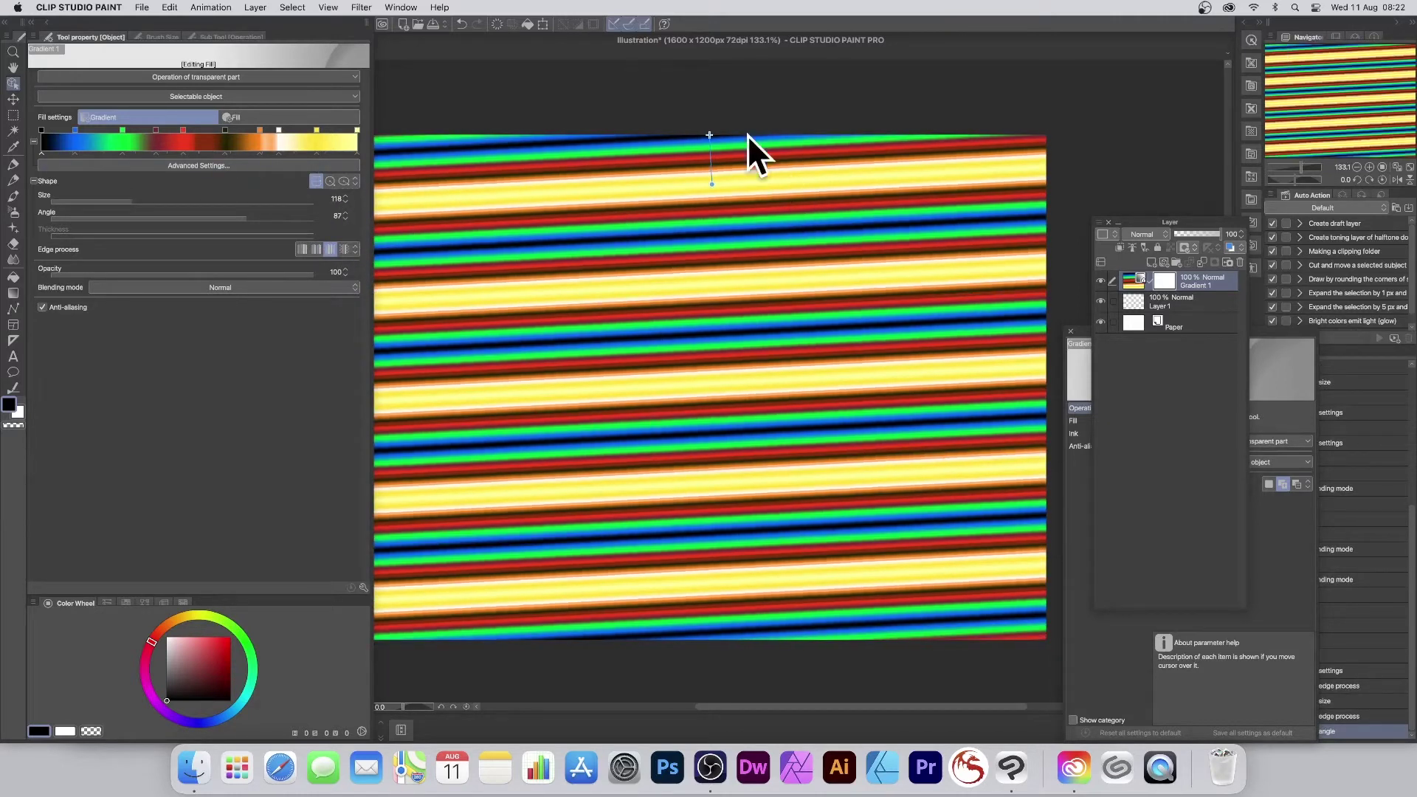
{"action": "left_click_drag", "start_coordinate": [710, 133], "coordinate": [830, 235]}
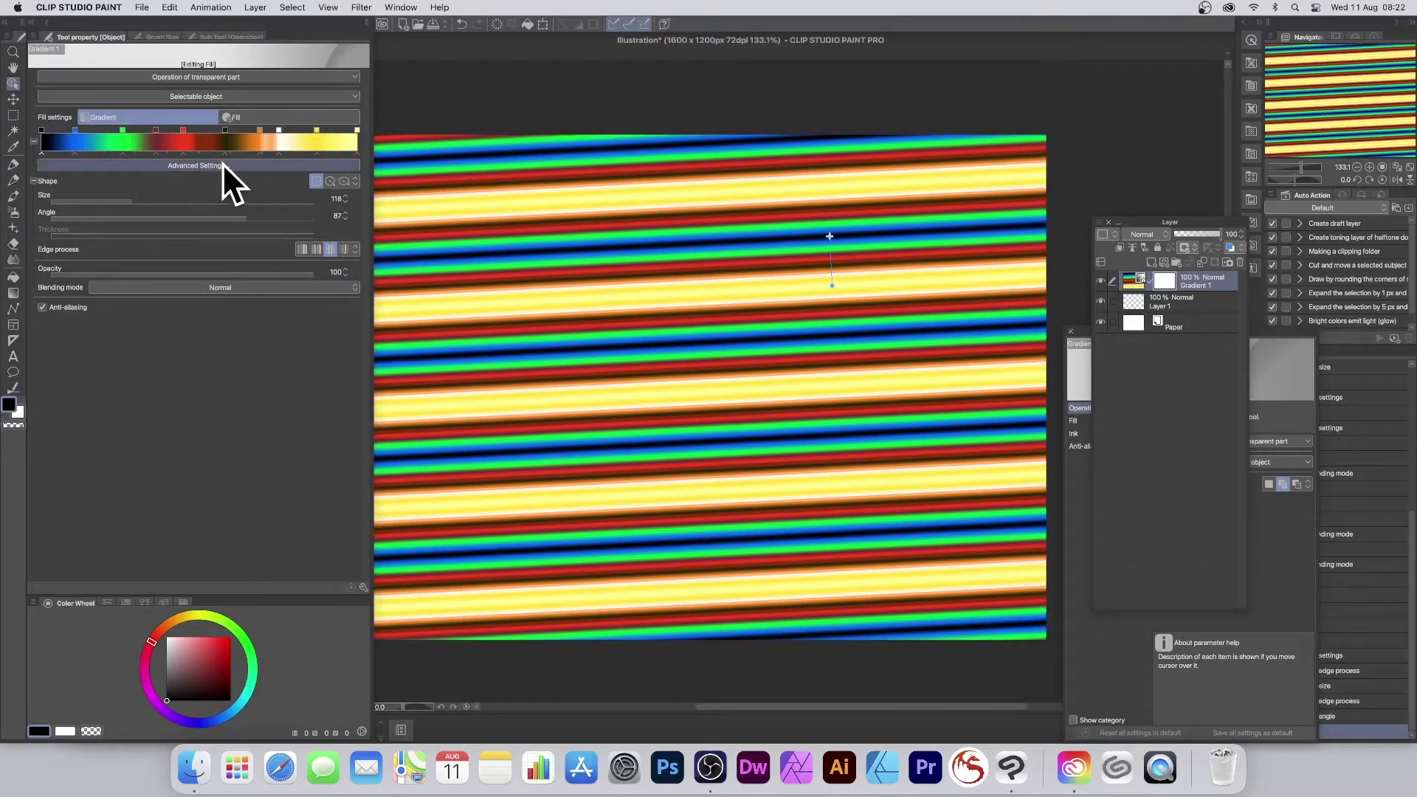
Step: Make the gradient circular, centring repeating rings lower left with size 142
{"action": "left_click", "coordinate": [34, 182]}
{"action": "left_click", "coordinate": [34, 181]}
{"action": "left_click", "coordinate": [332, 184]}
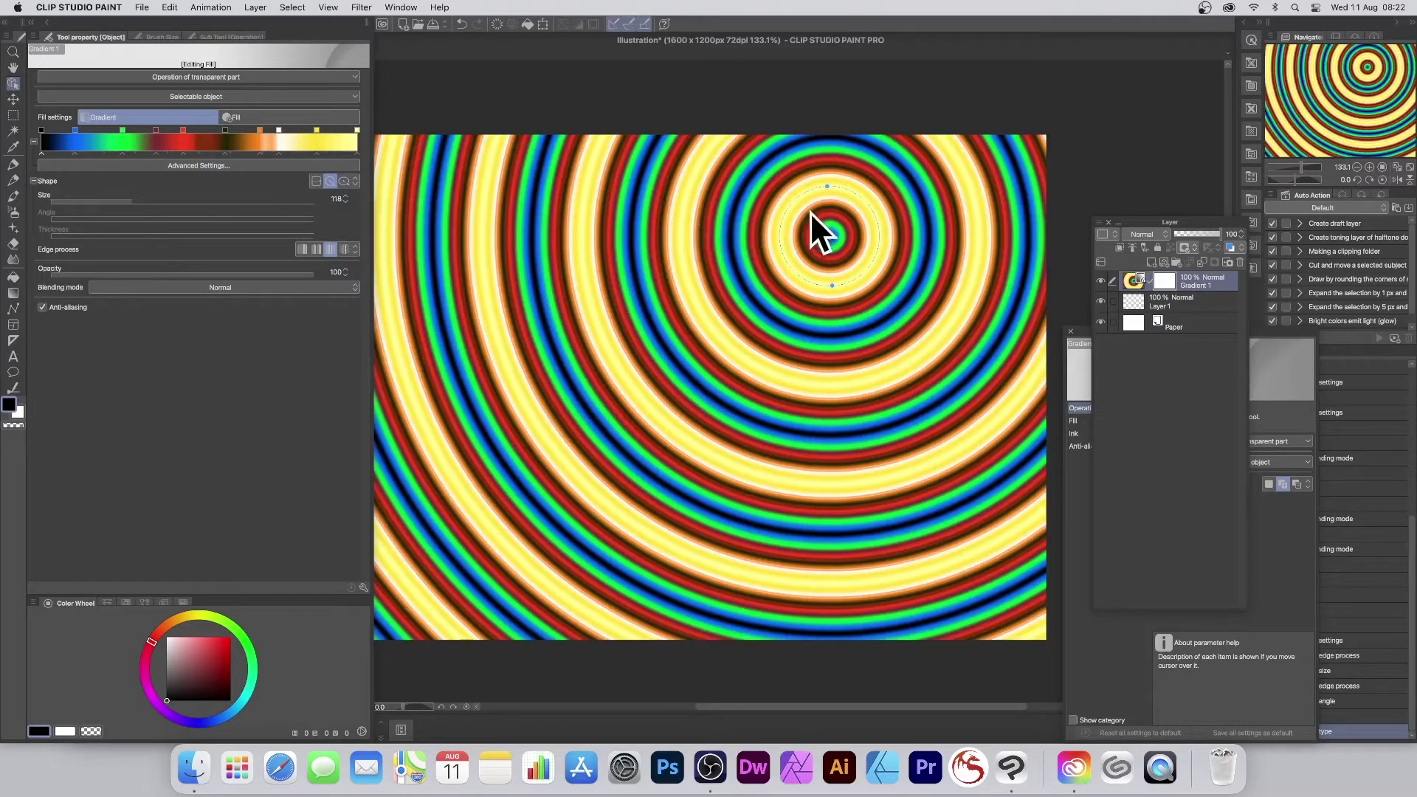
{"action": "left_click_drag", "start_coordinate": [830, 235], "coordinate": [573, 401]}
{"action": "left_click_drag", "start_coordinate": [571, 352], "coordinate": [621, 361]}
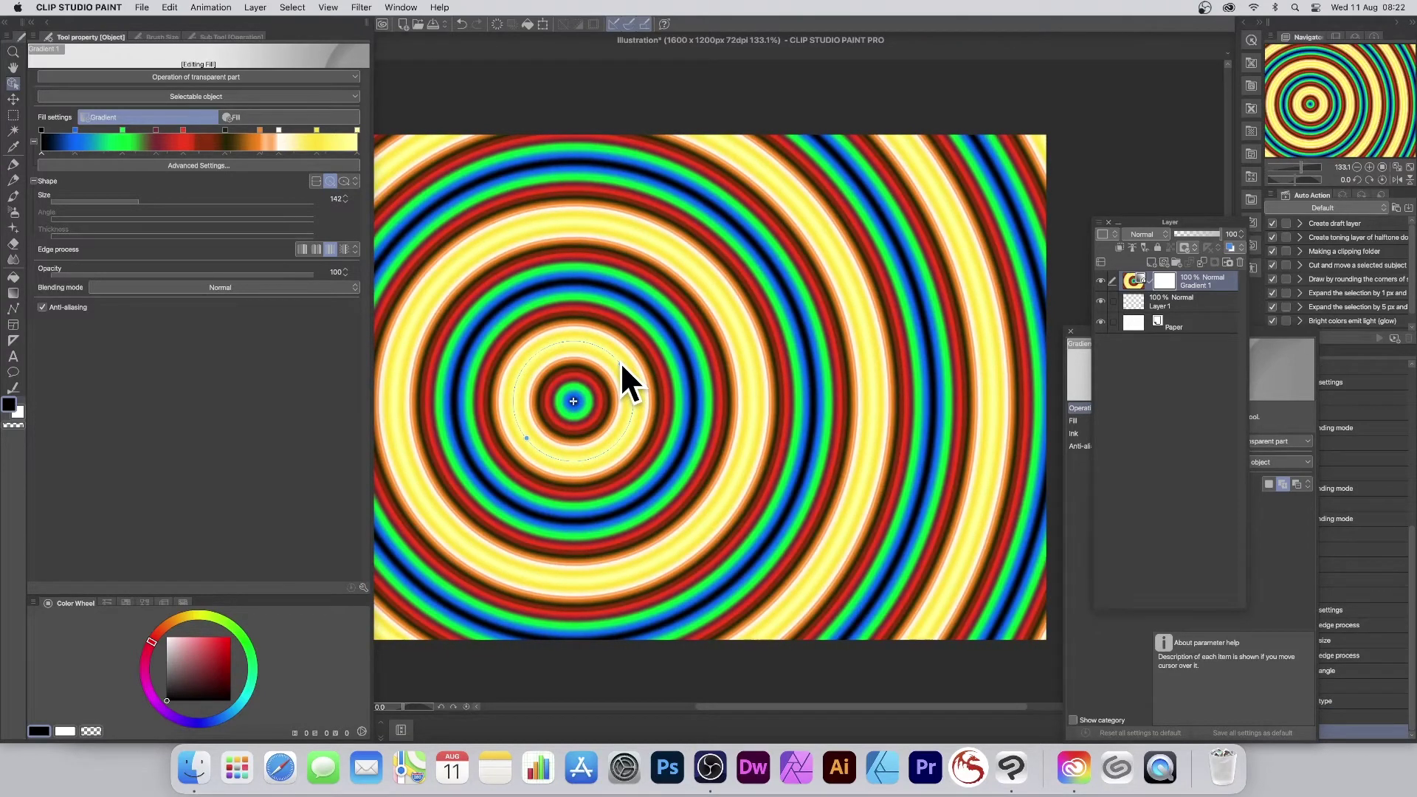
Step: Duplicate the ring layer as Gradient 1 Copy and move its ring centre up and right
{"action": "left_click", "coordinate": [253, 6]}
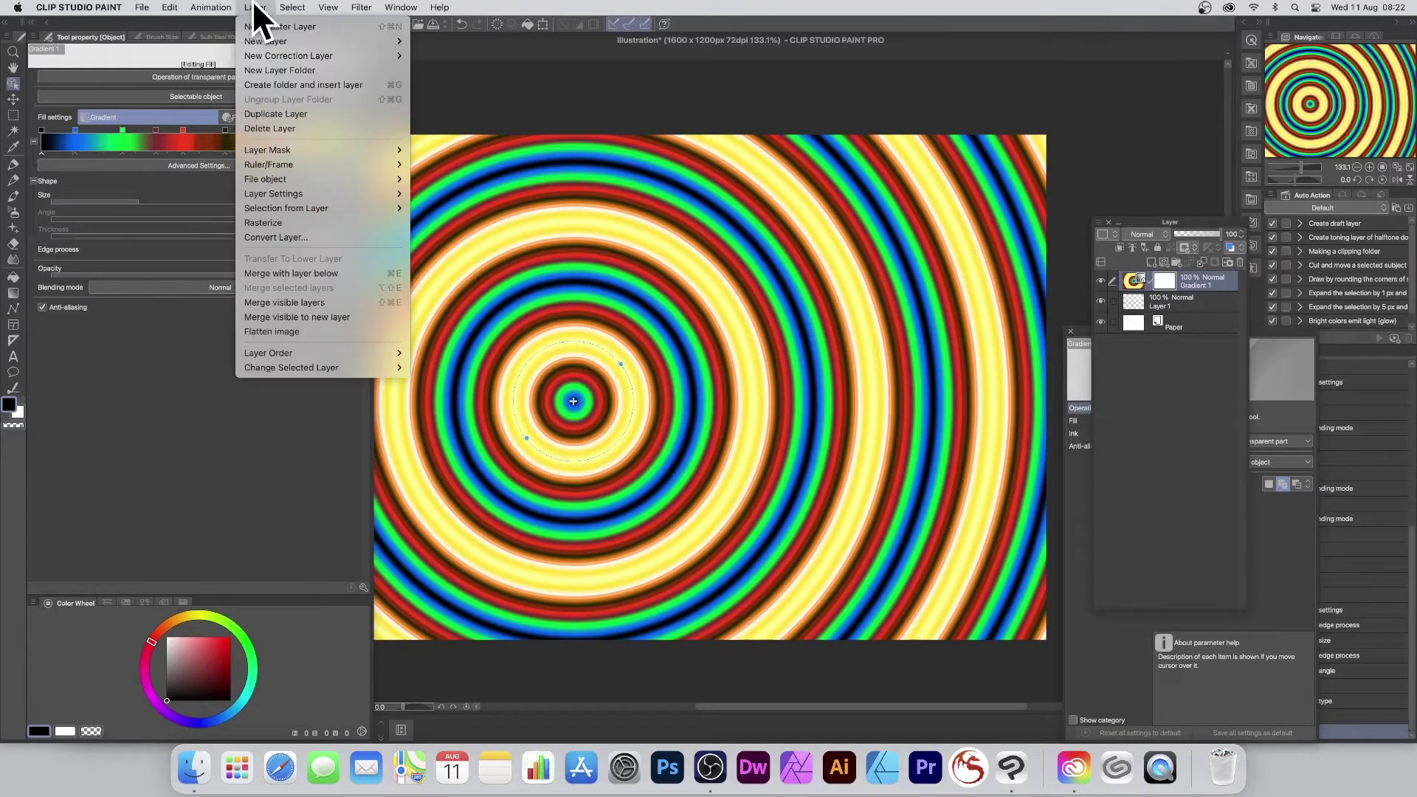
{"action": "left_click", "coordinate": [272, 113]}
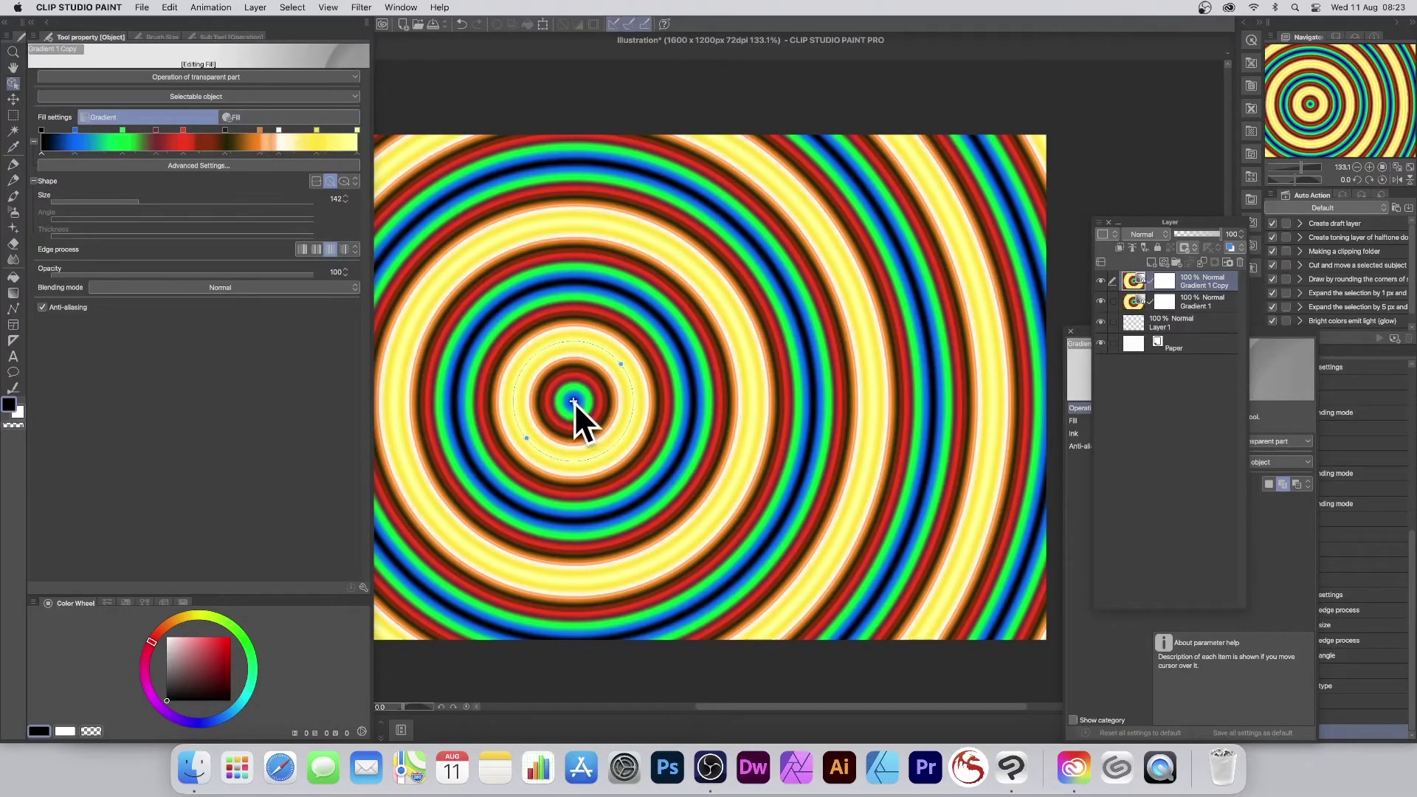
{"action": "left_click_drag", "start_coordinate": [574, 402], "coordinate": [765, 291]}
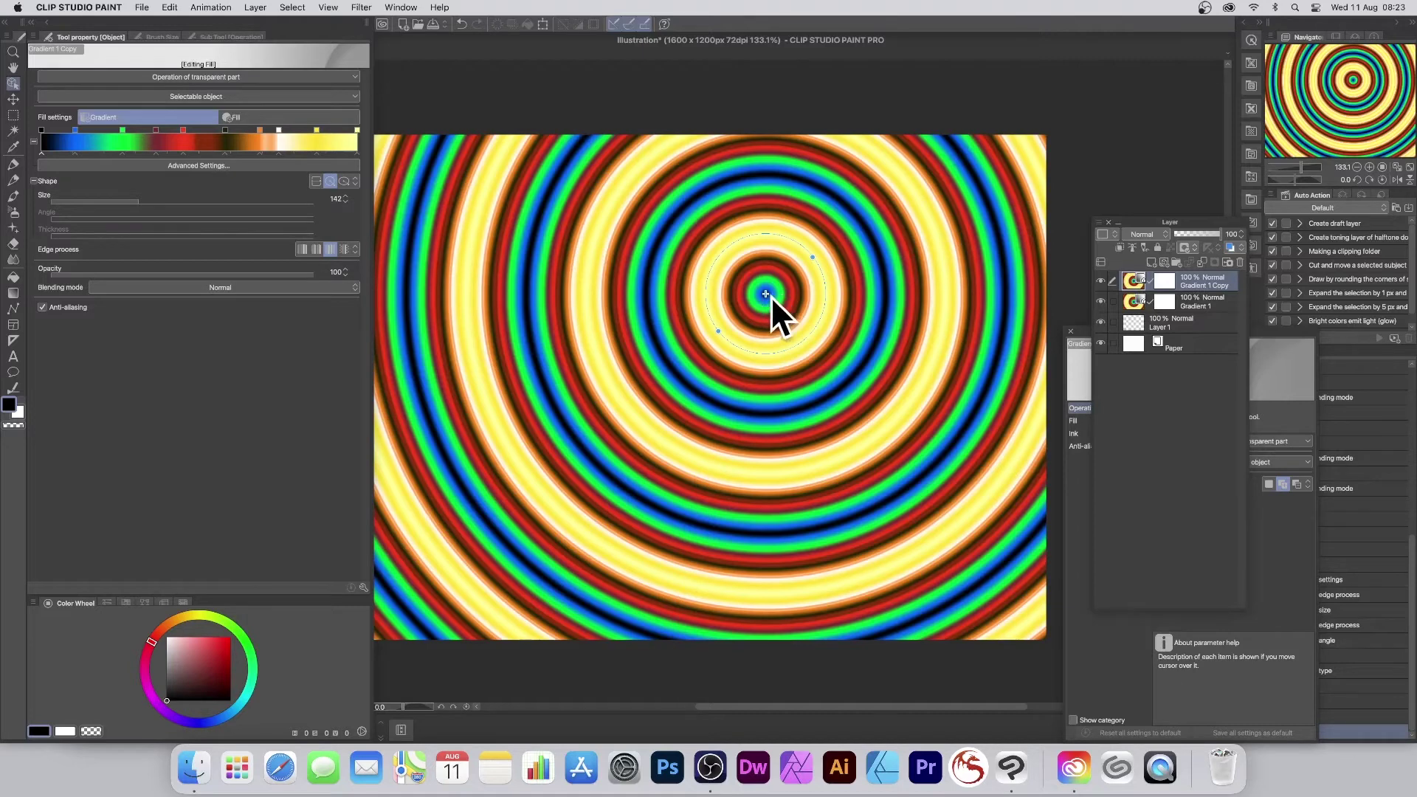
Step: Set Gradient 1 Copy to Lighten blending and reposition its size-454 rings right of canvas
{"action": "left_click_drag", "start_coordinate": [767, 294], "coordinate": [655, 362]}
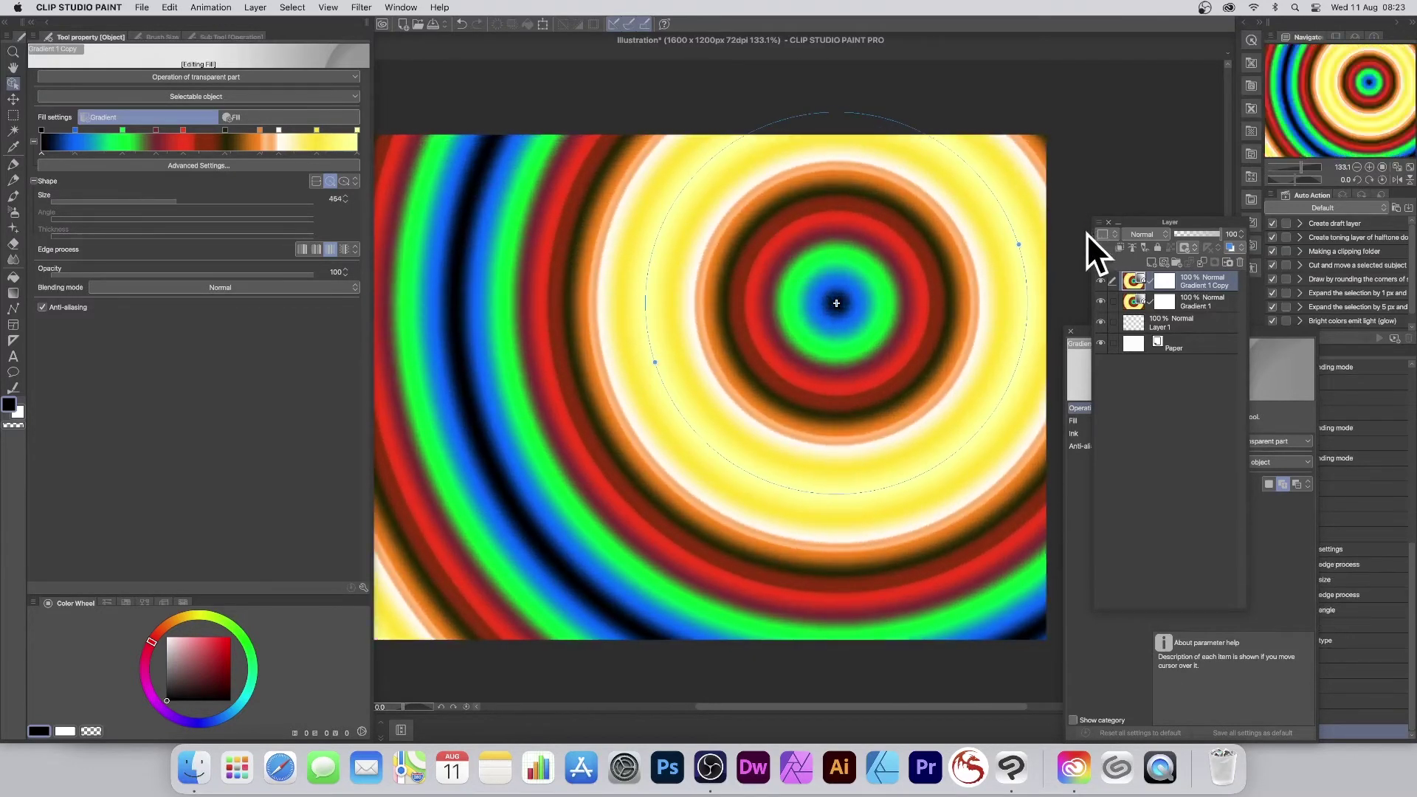
{"action": "left_click", "coordinate": [1140, 234]}
{"action": "left_click", "coordinate": [1127, 262]}
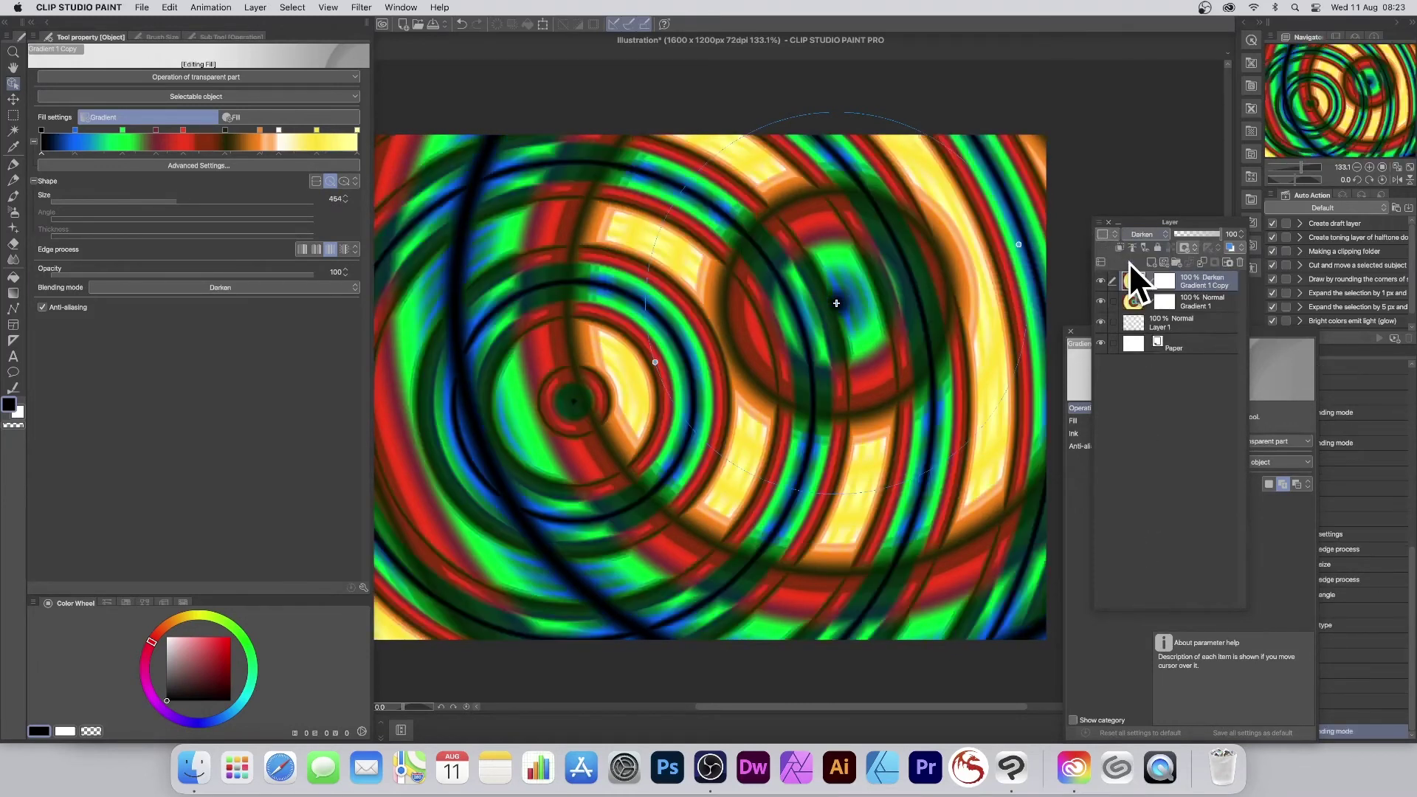
{"action": "left_click", "coordinate": [1159, 236]}
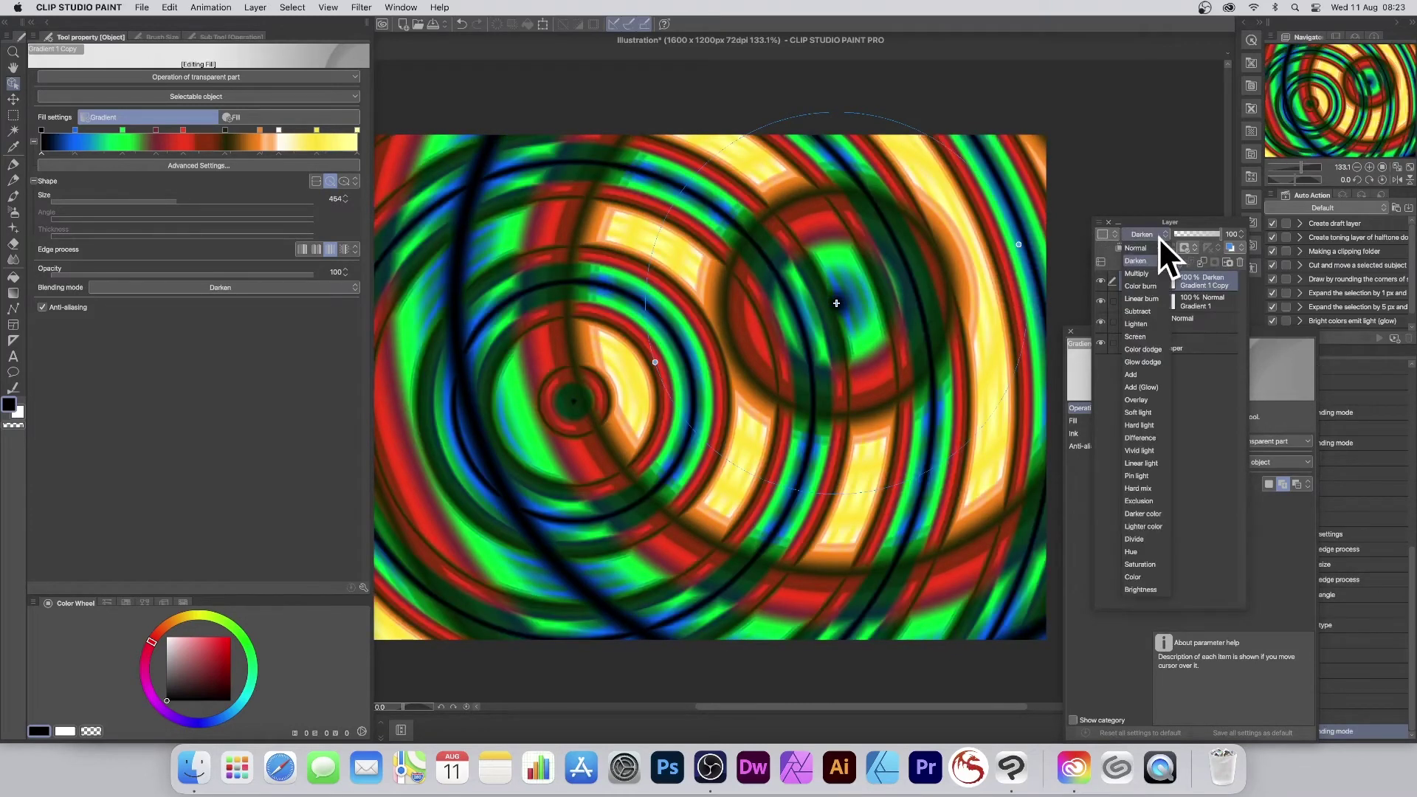
{"action": "left_click", "coordinate": [1140, 324]}
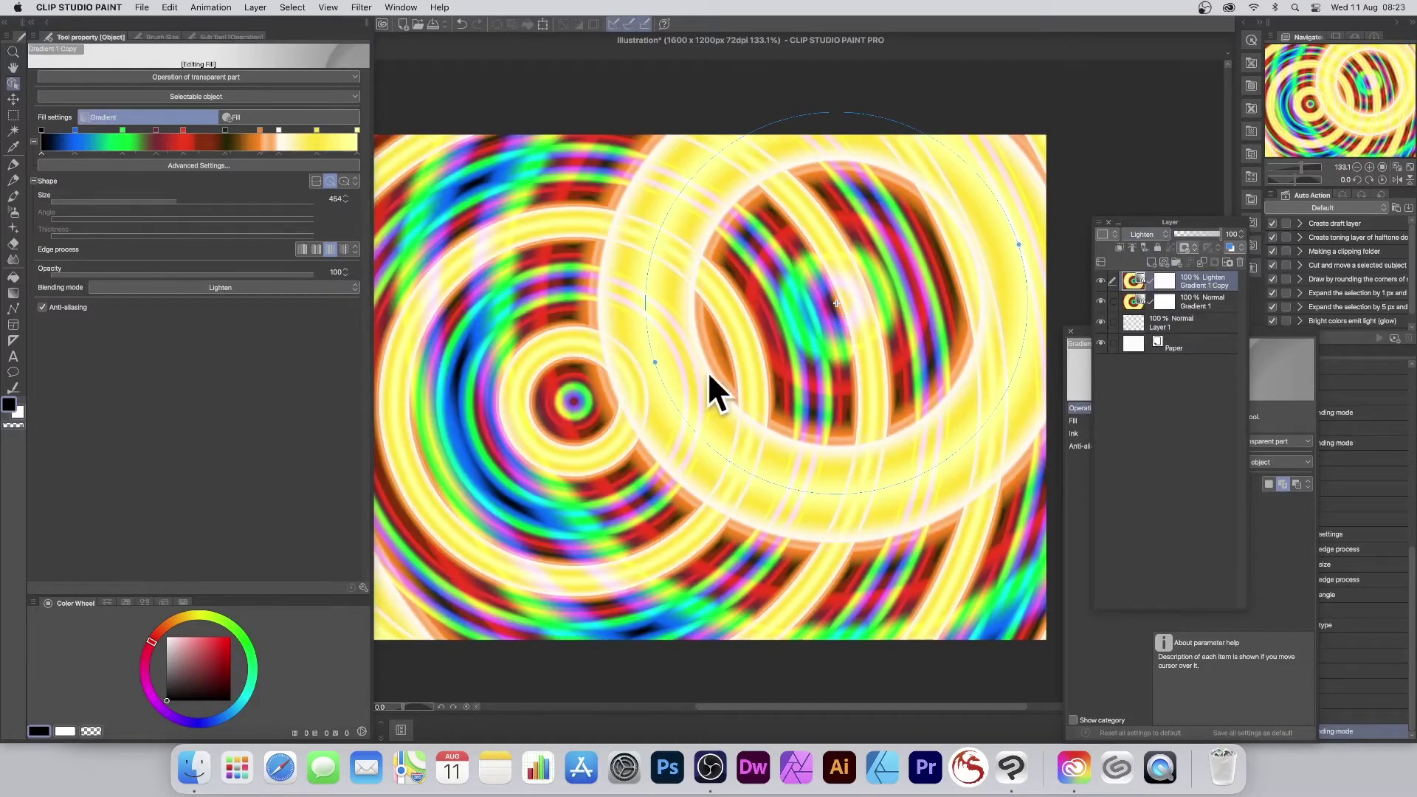
{"action": "left_click_drag", "start_coordinate": [834, 301], "coordinate": [968, 356]}
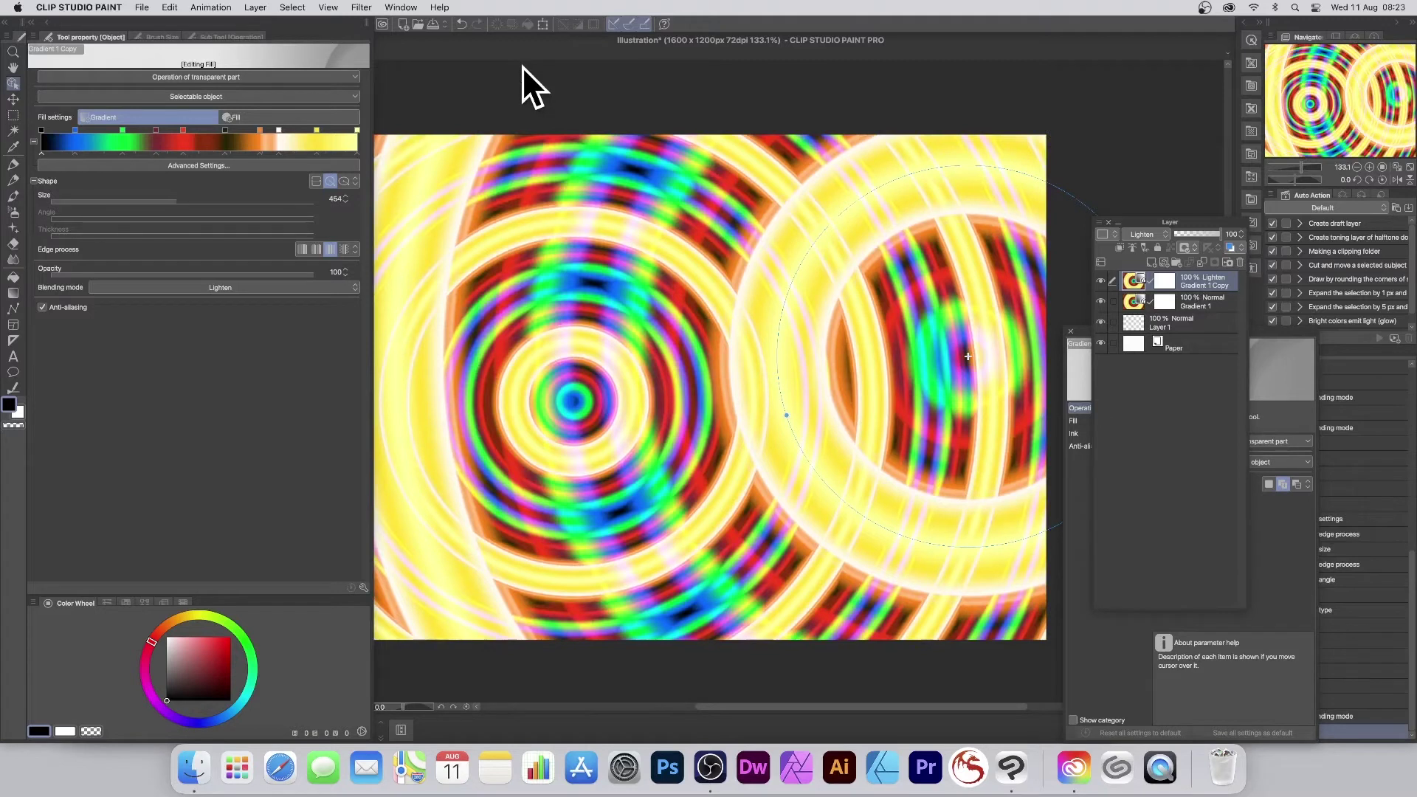
Step: Select both Gradient 1 and Gradient 1 Copy and merge them into one layer
{"action": "left_click", "coordinate": [1202, 301], "text": "super"}
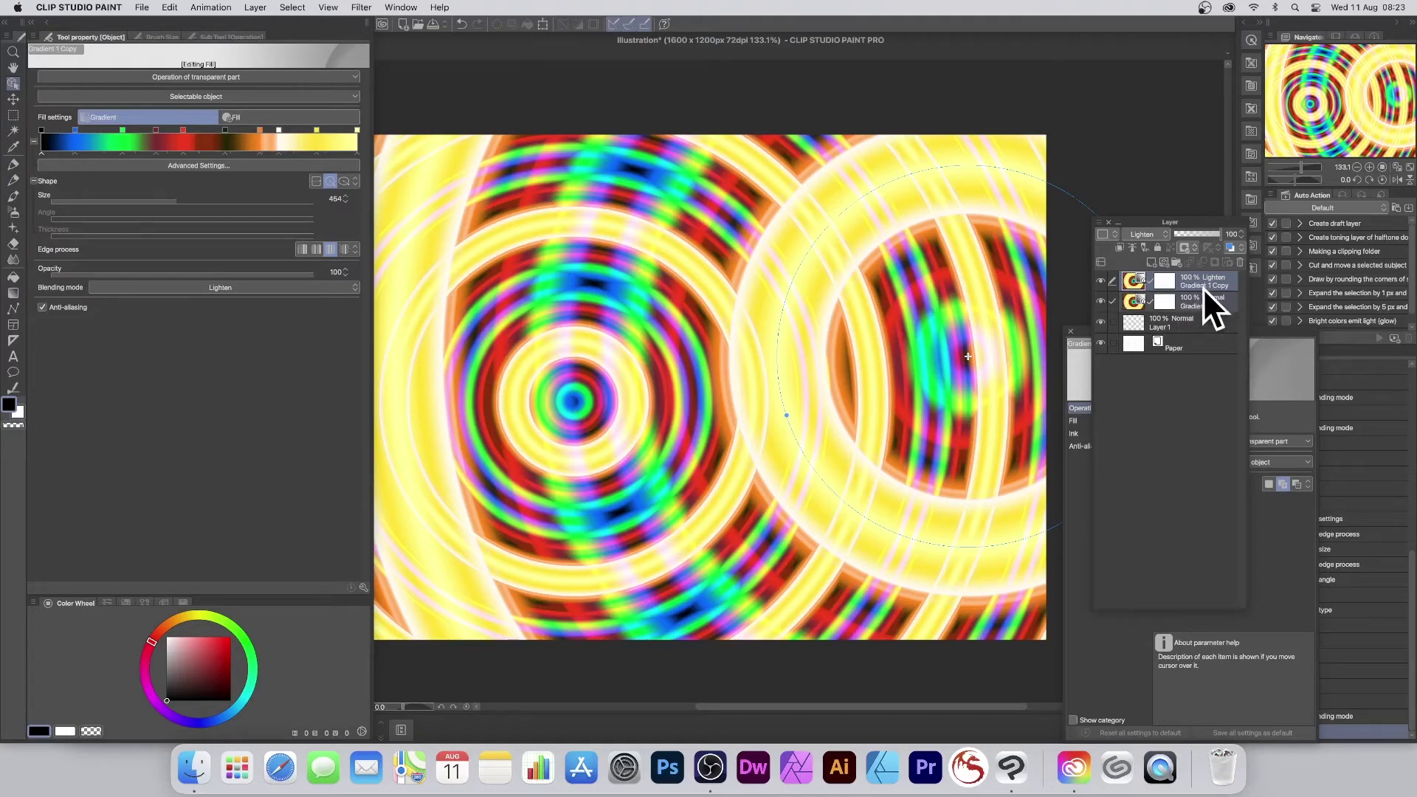
{"action": "left_click", "coordinate": [255, 8]}
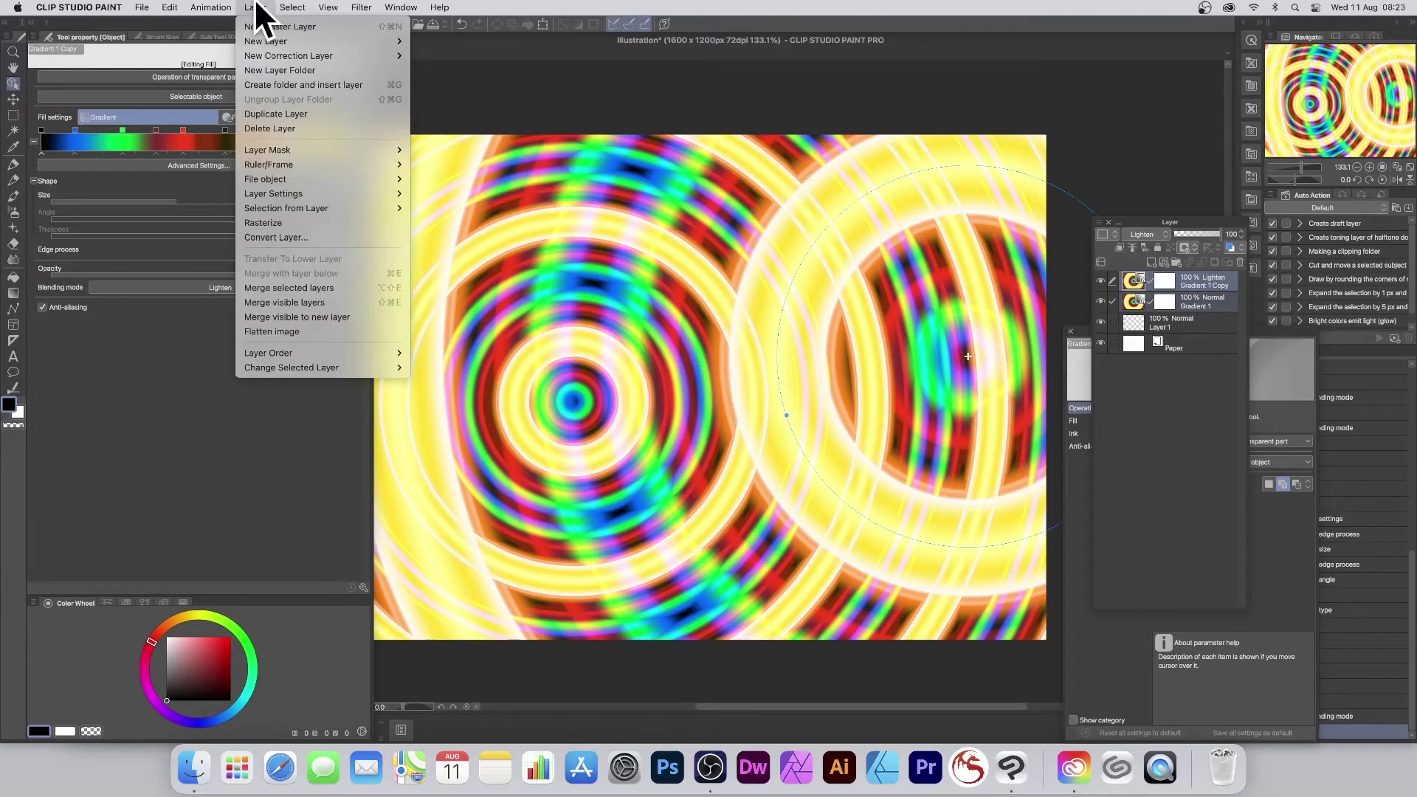
{"action": "left_click", "coordinate": [274, 289]}
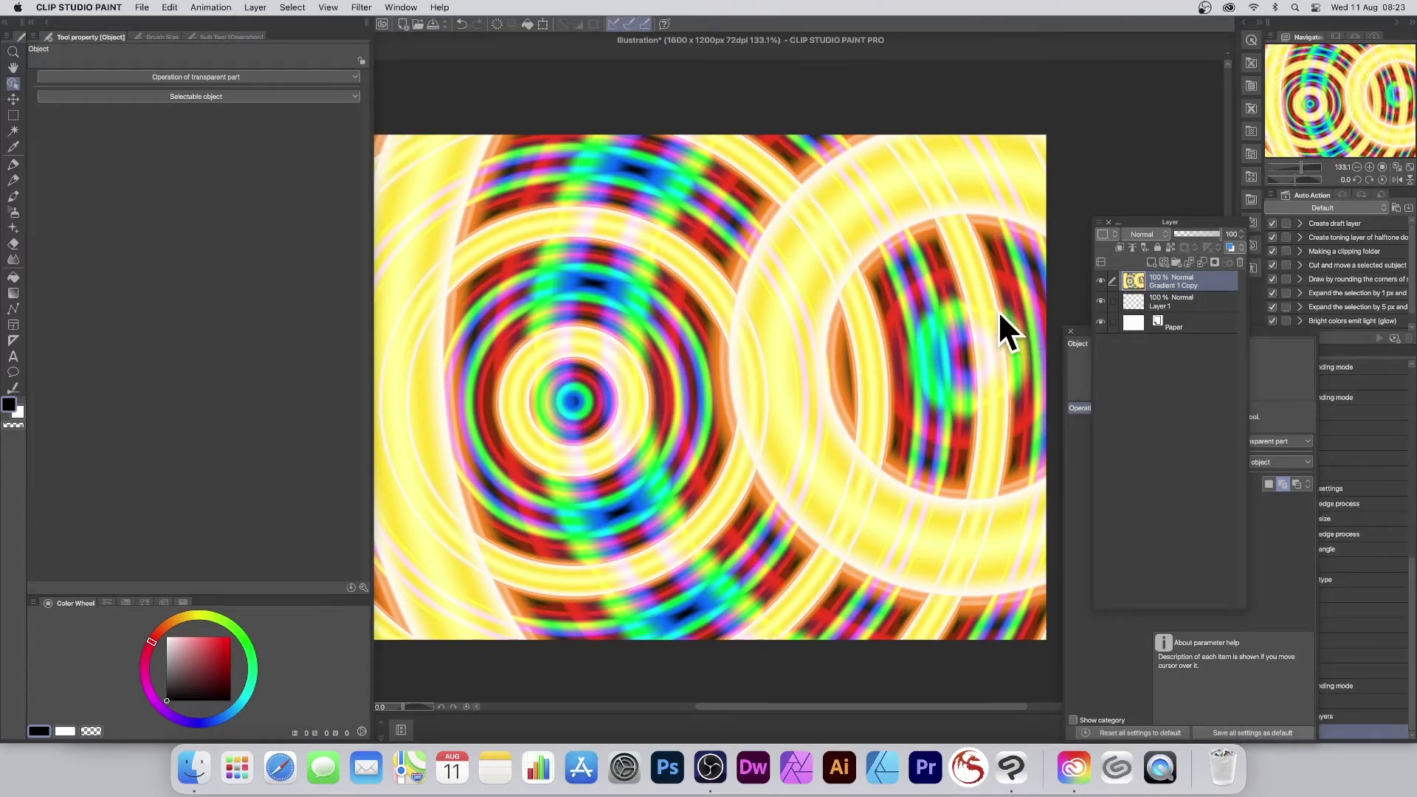
Step: Add a Reverse Gradient correction layer, then undo it to restore the ring colours
{"action": "left_click", "coordinate": [251, 8]}
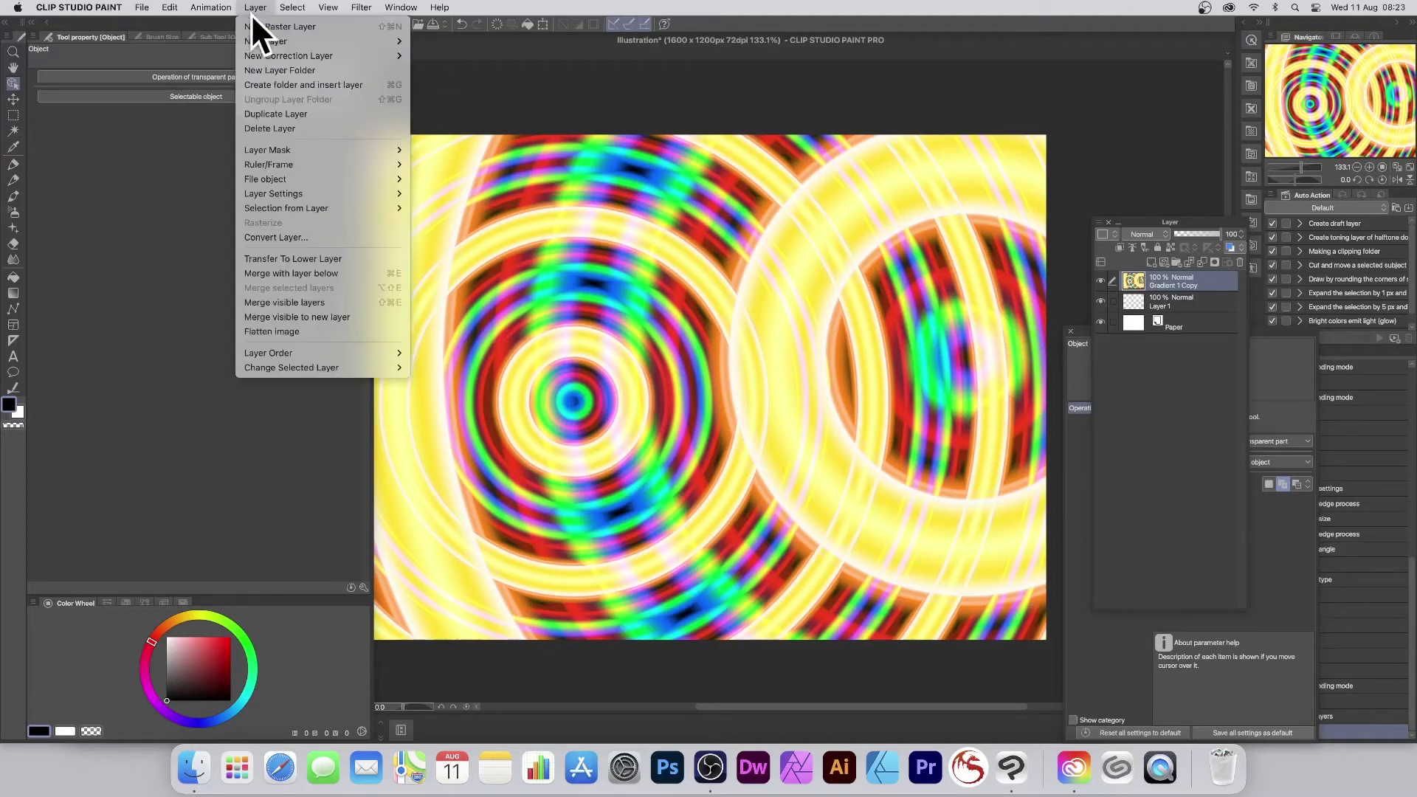
{"action": "mouse_move", "coordinate": [250, 41]}
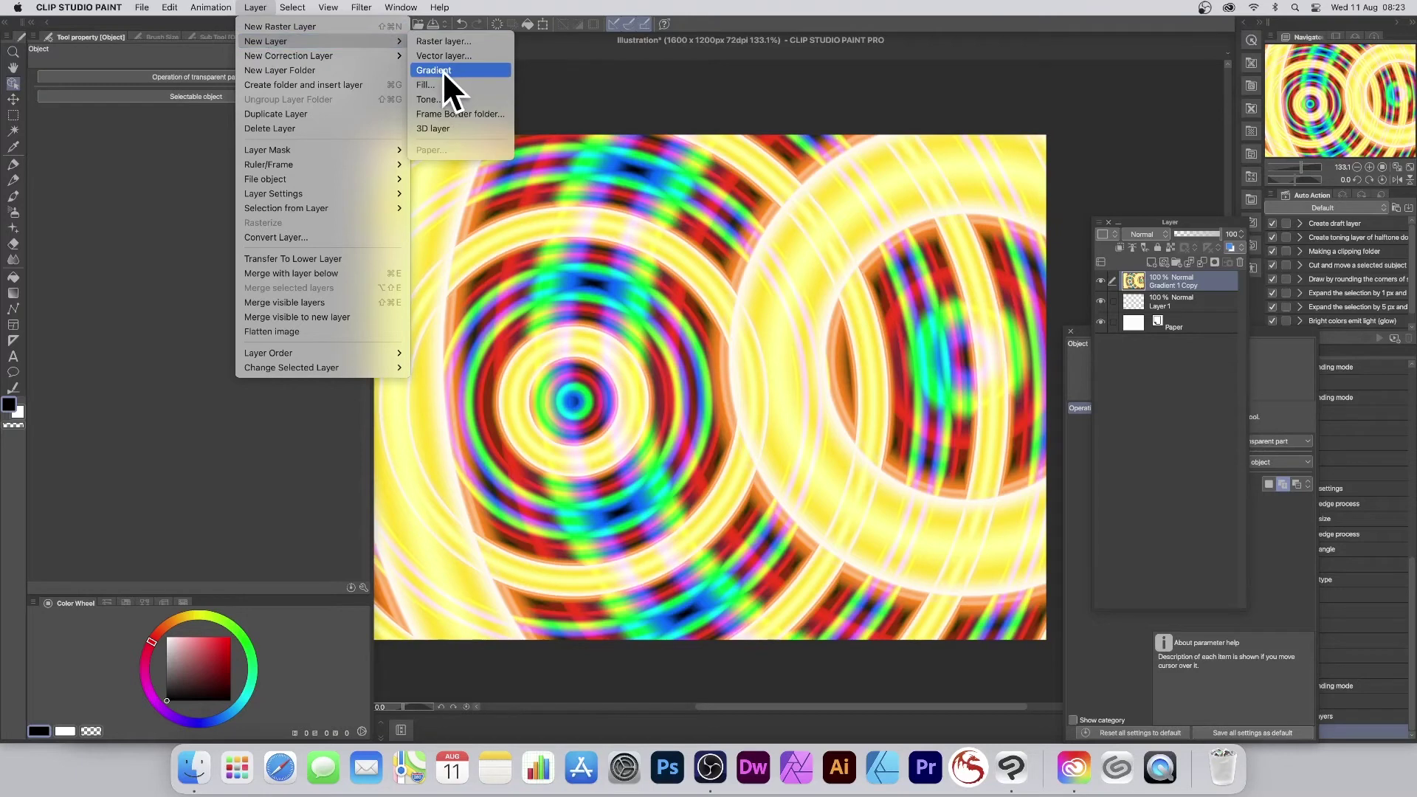
{"action": "mouse_move", "coordinate": [304, 59]}
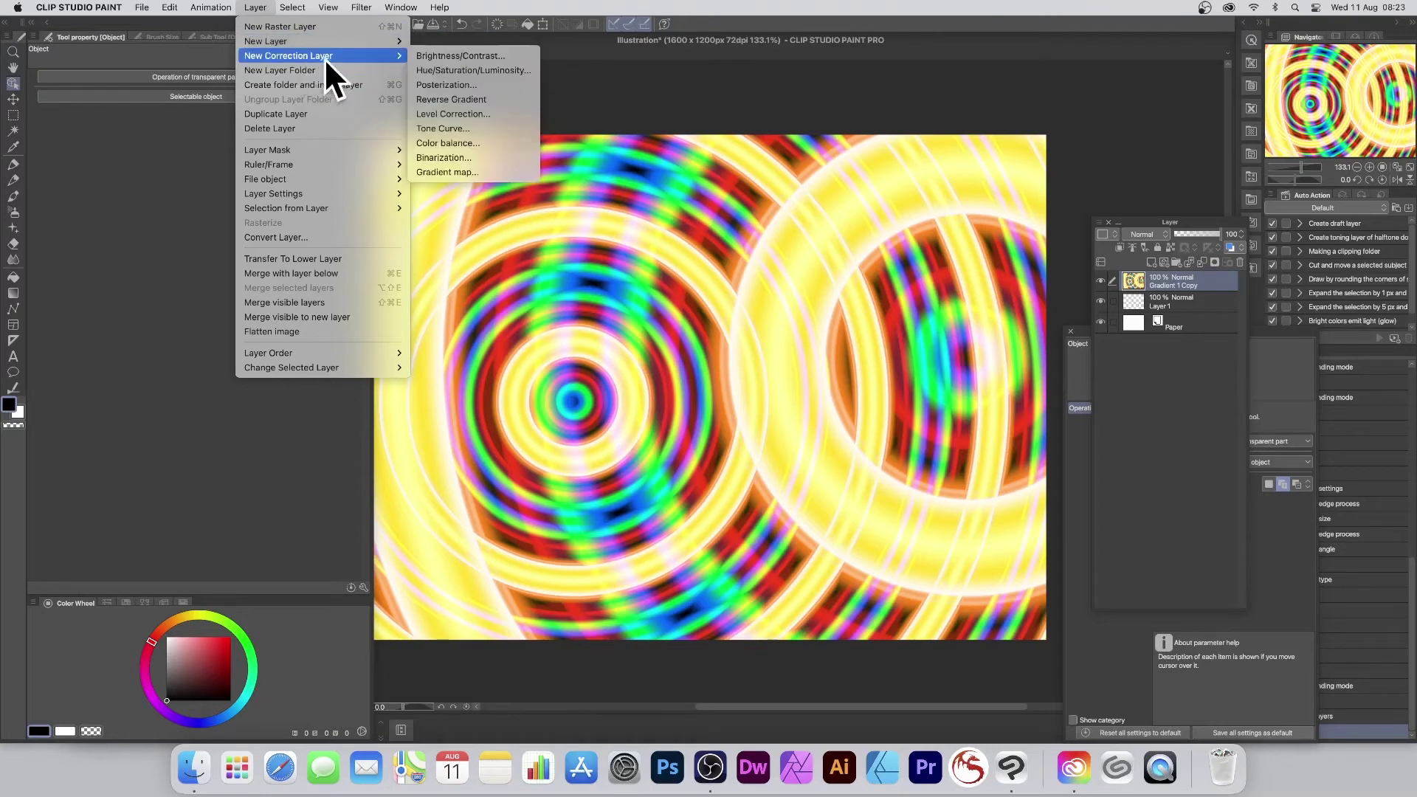
{"action": "left_click", "coordinate": [507, 104]}
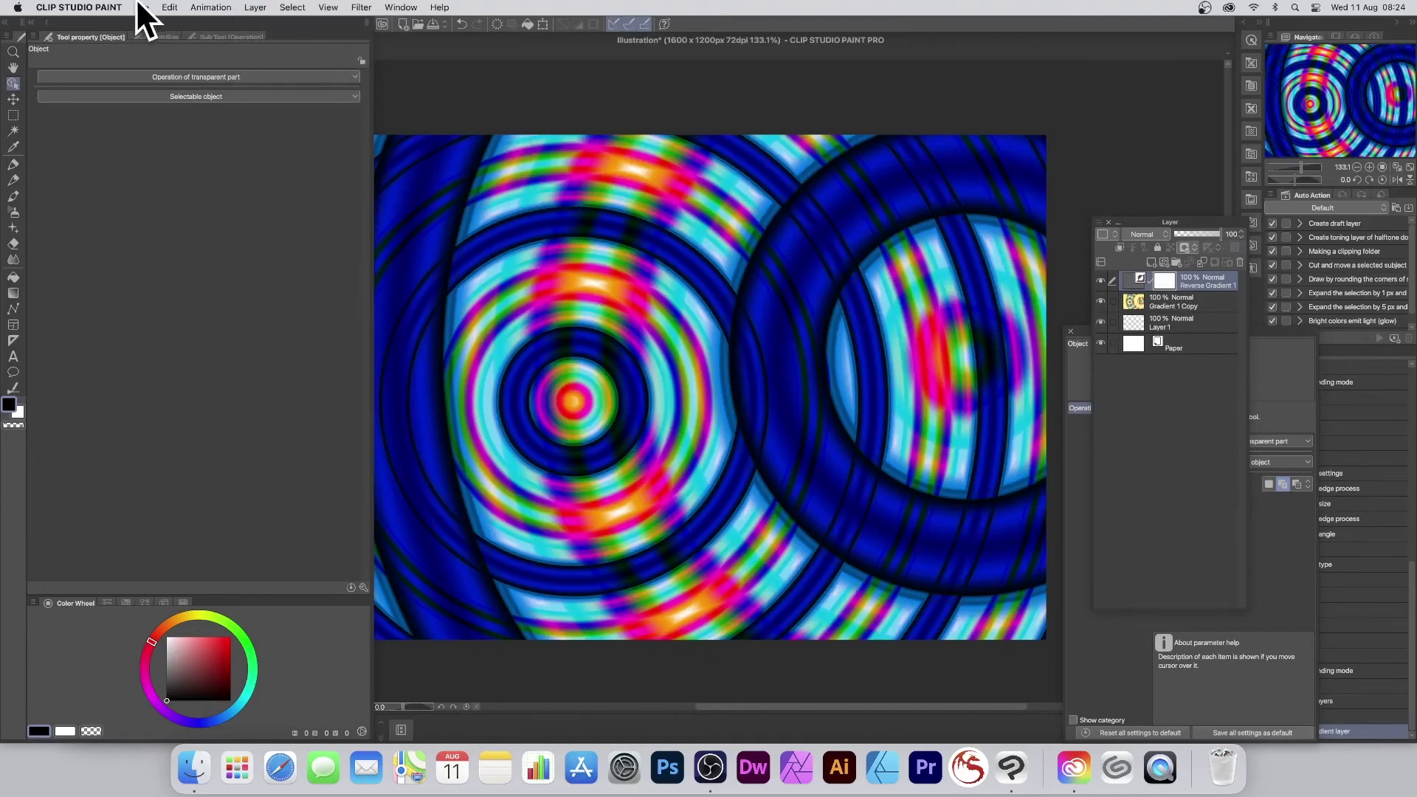
{"action": "key", "text": "super+z"}
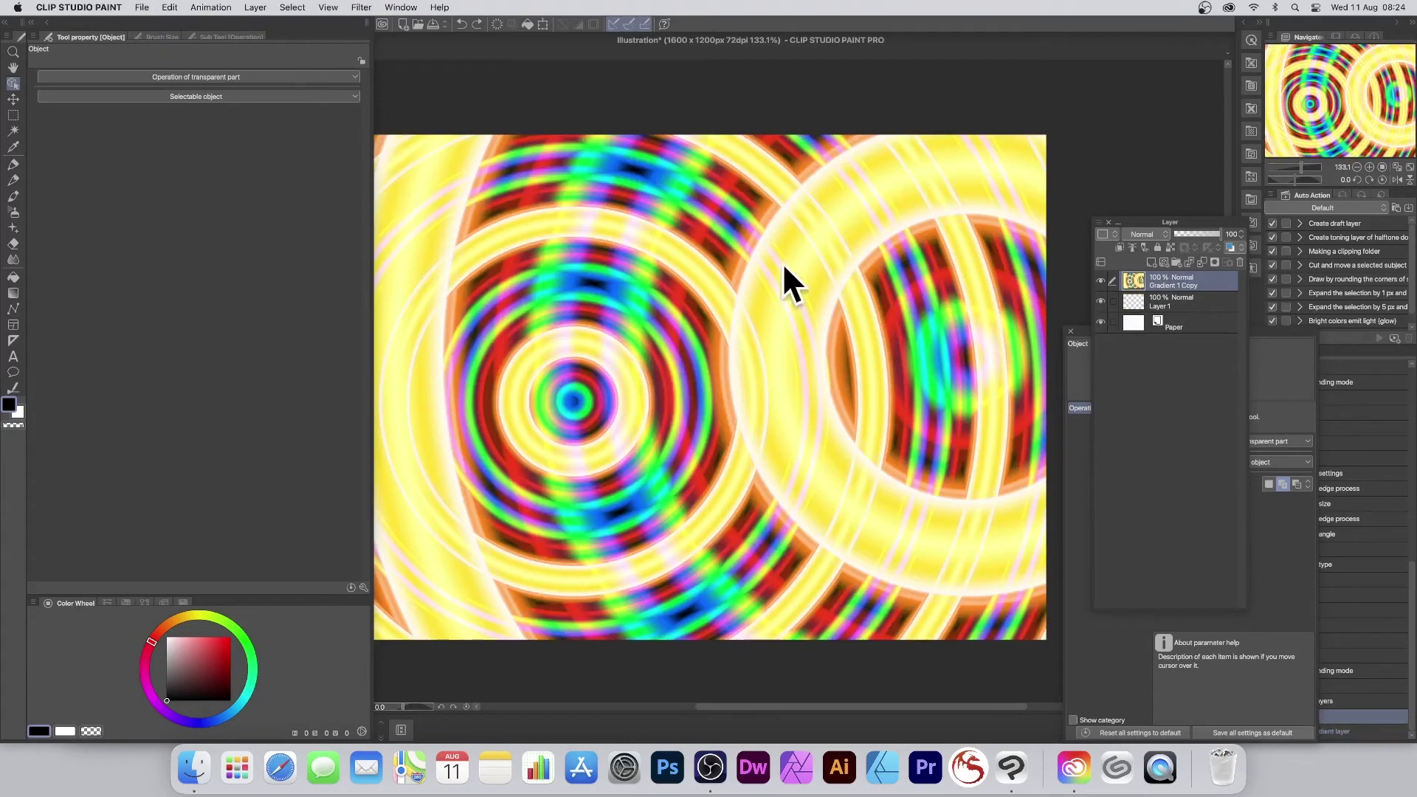
Step: Browse the Filter > Distort submenu without applying a filter
{"action": "left_click", "coordinate": [361, 9]}
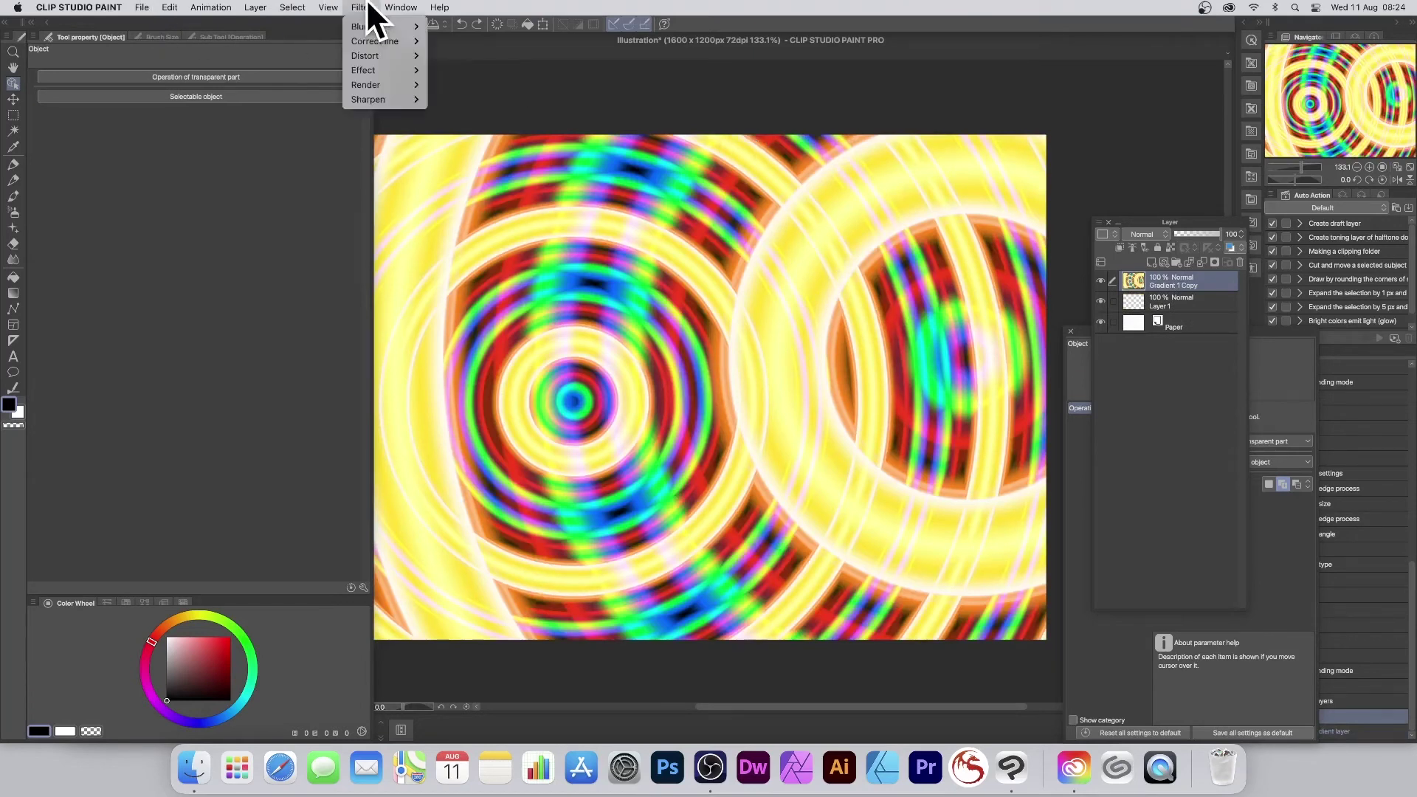
{"action": "mouse_move", "coordinate": [365, 56]}
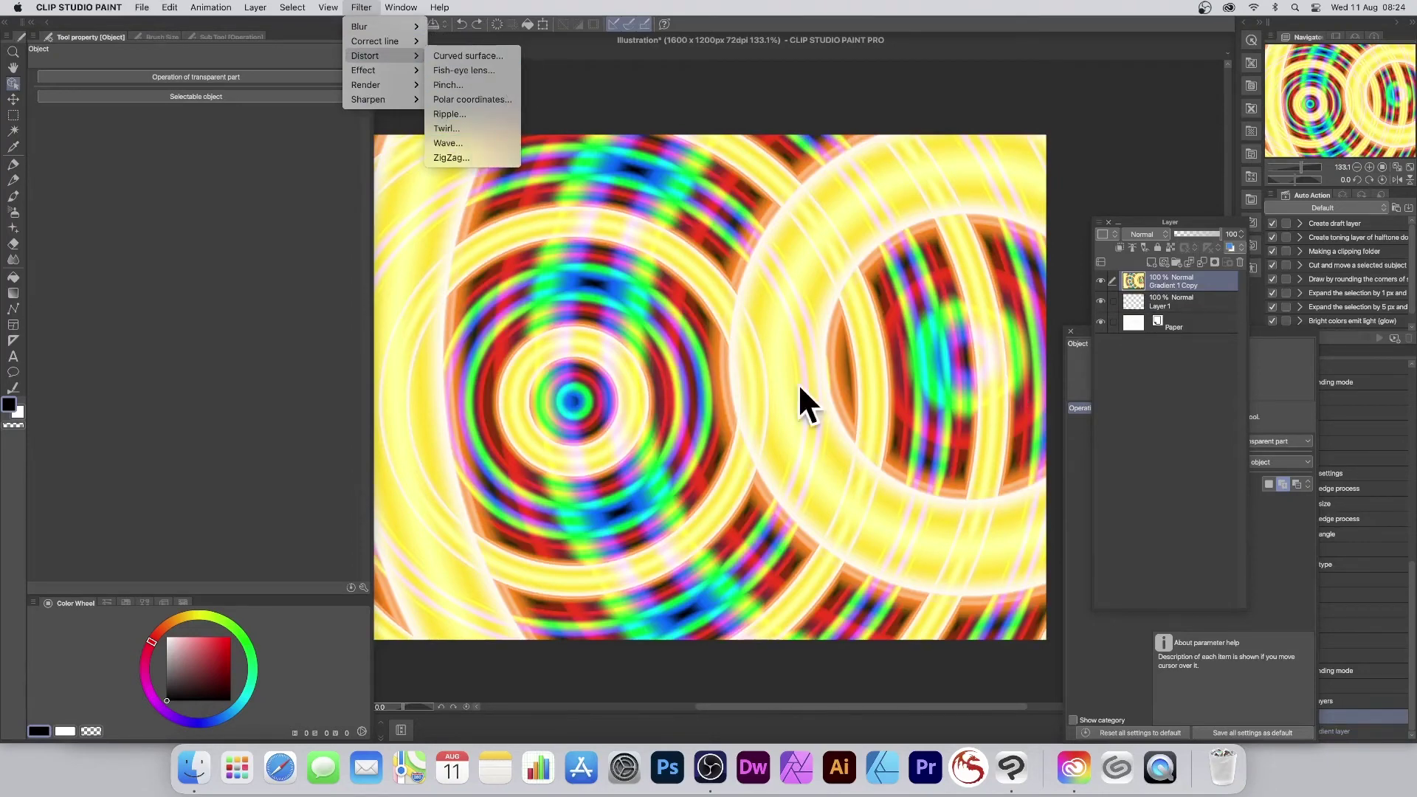
{"action": "mouse_move", "coordinate": [259, 6]}
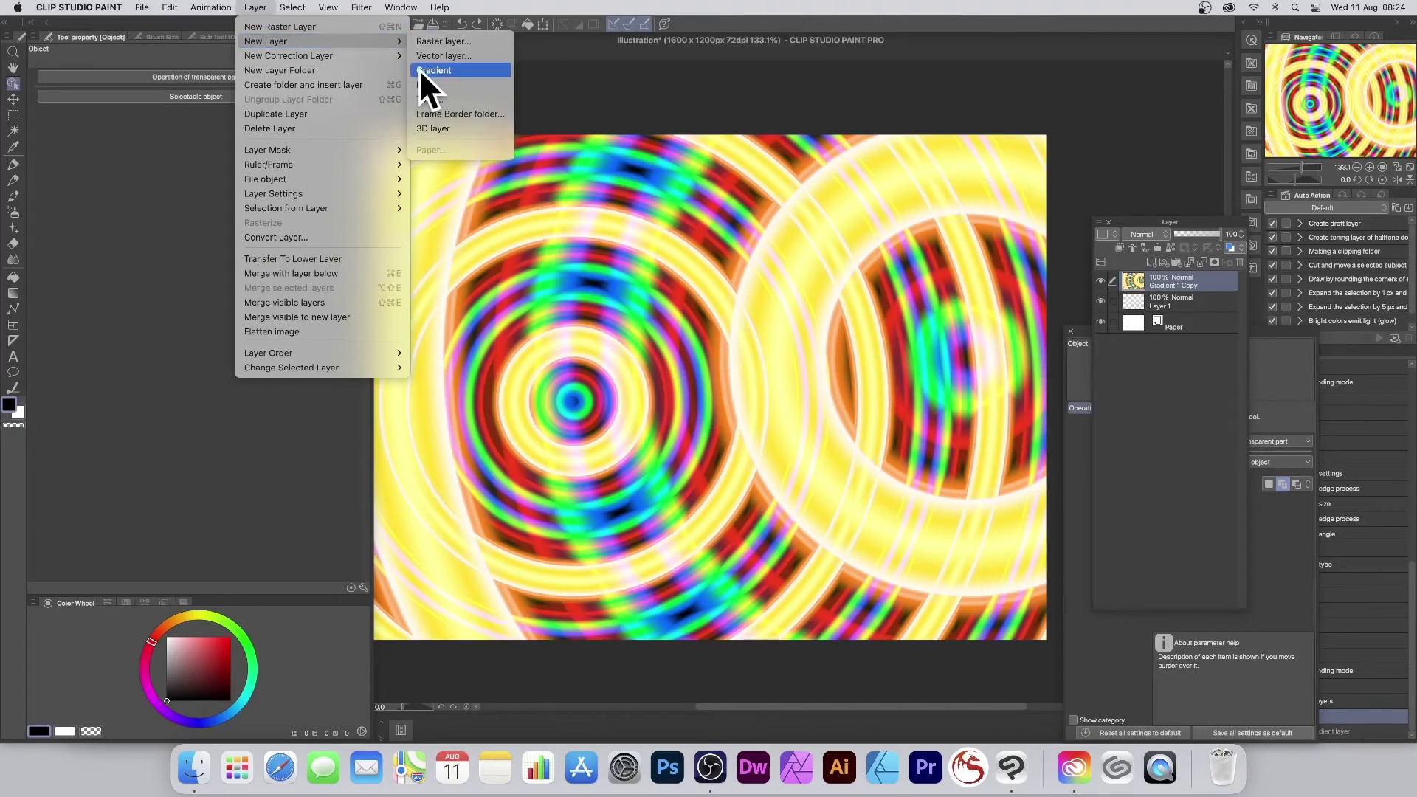
Step: Add a new black-to-white Gradient 1 layer and open its Advanced Settings gradient editor beside the canvas
{"action": "left_click", "coordinate": [424, 69]}
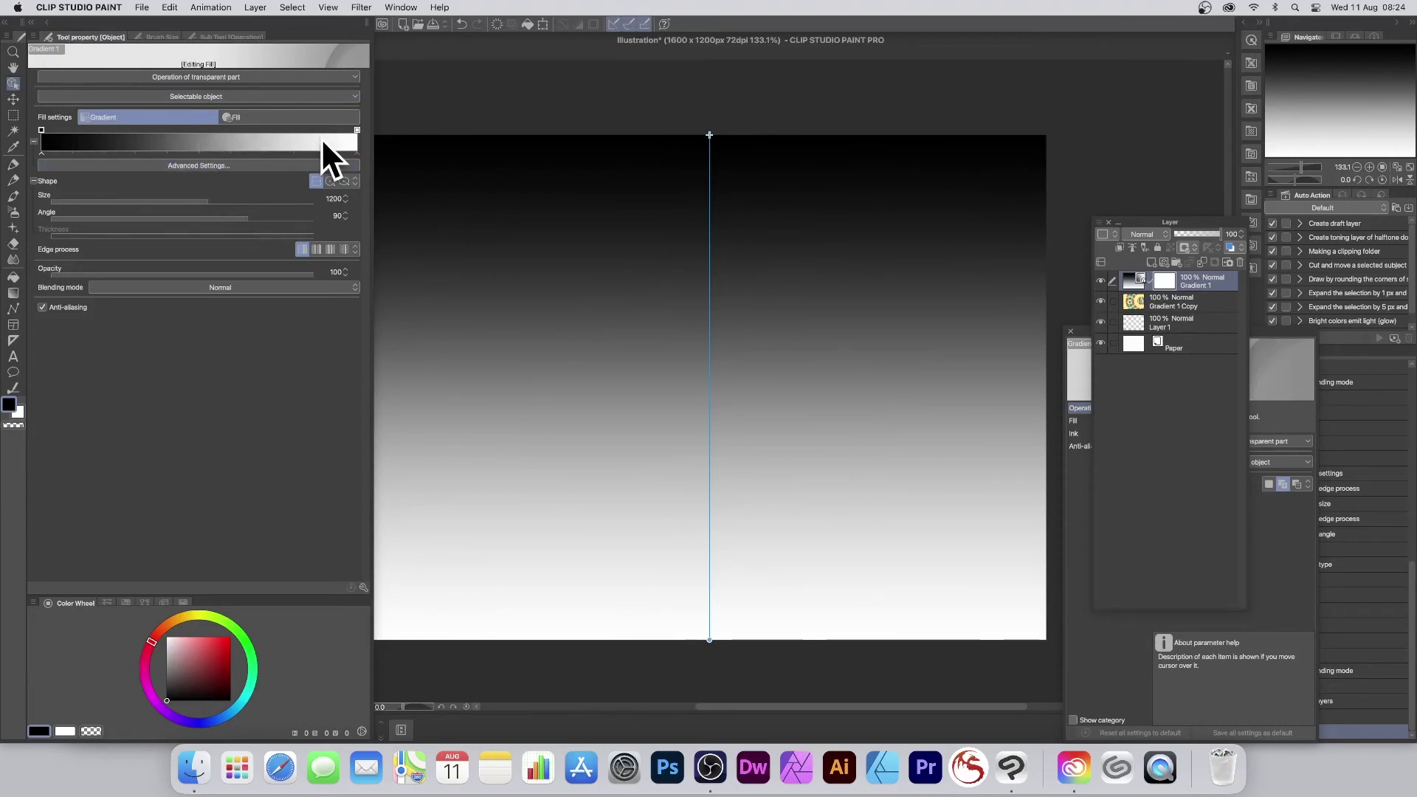
{"action": "left_click_drag", "start_coordinate": [373, 196], "coordinate": [314, 184]}
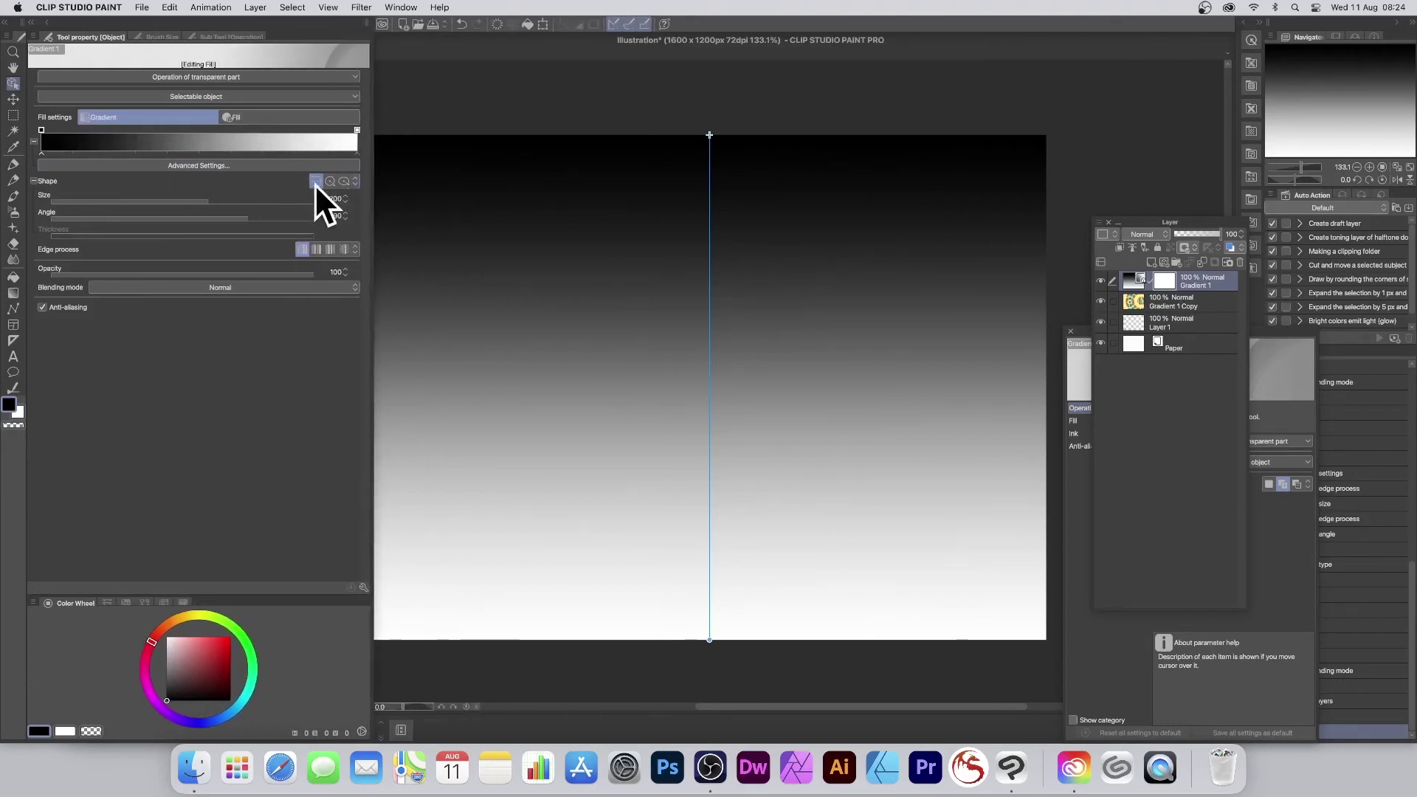
{"action": "left_click", "coordinate": [214, 166]}
{"action": "left_click_drag", "start_coordinate": [937, 171], "coordinate": [361, 153]}
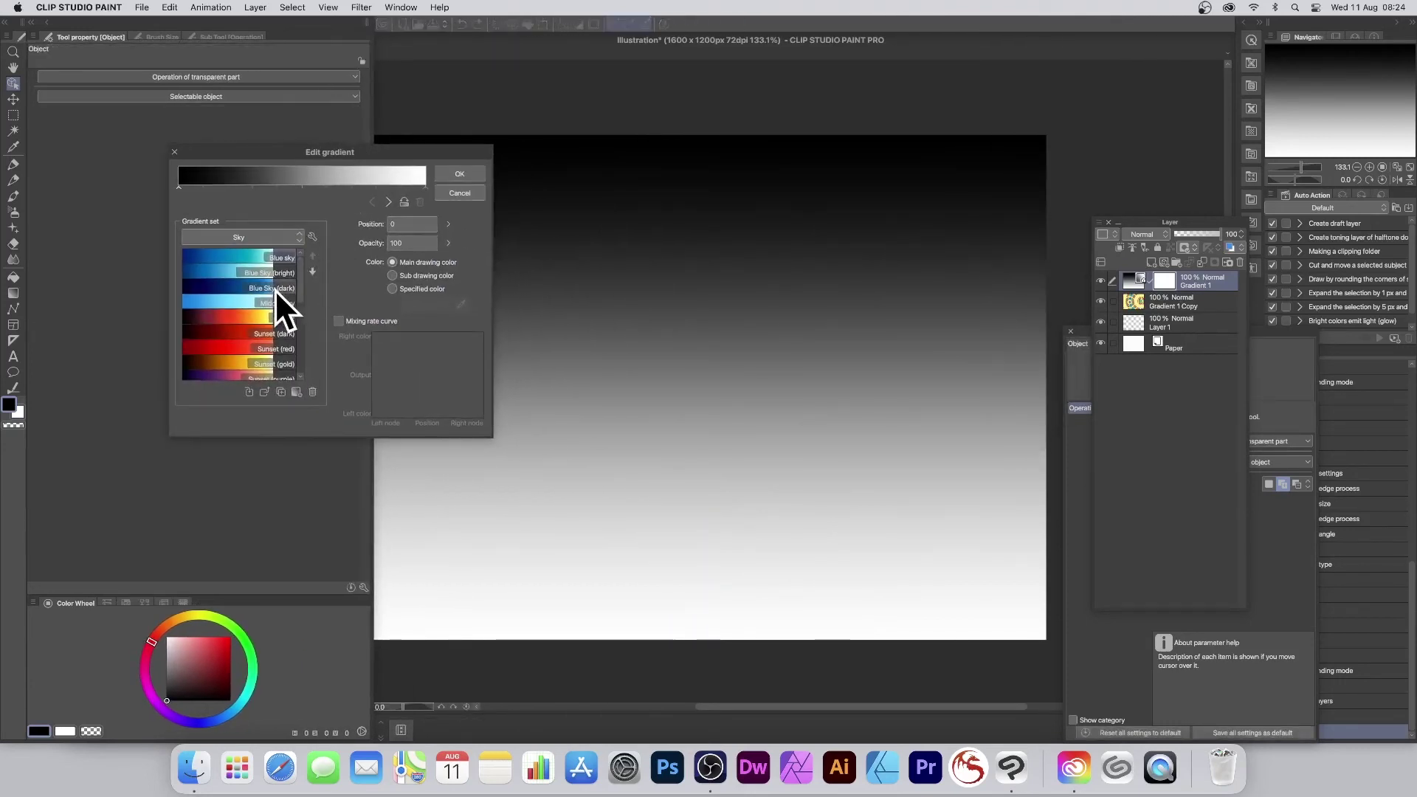
Step: Browse the gradient sets and apply the Sky set's Sunset (gold) preset
{"action": "left_click", "coordinate": [298, 238]}
{"action": "left_click", "coordinate": [215, 276]}
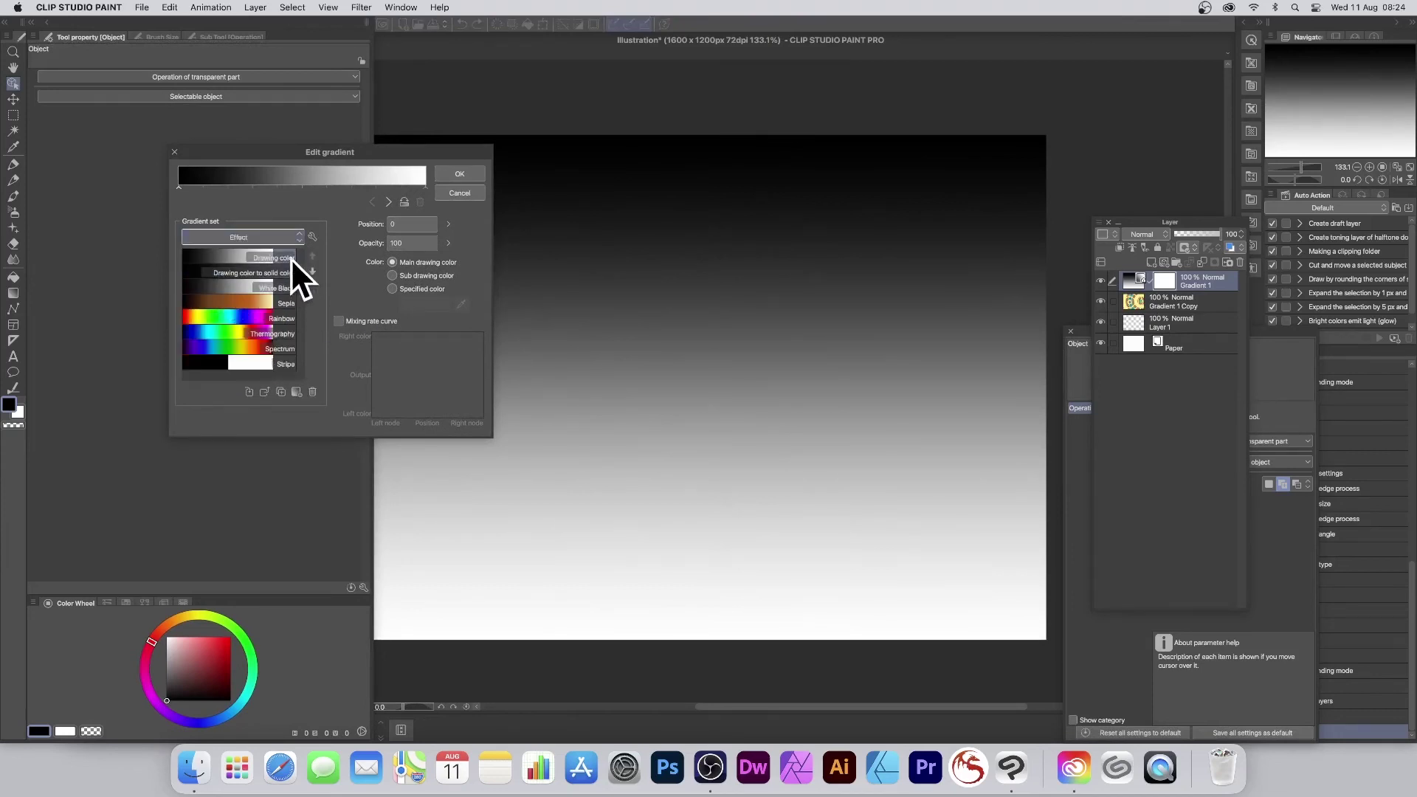
{"action": "left_click", "coordinate": [295, 235]}
{"action": "left_click", "coordinate": [214, 253]}
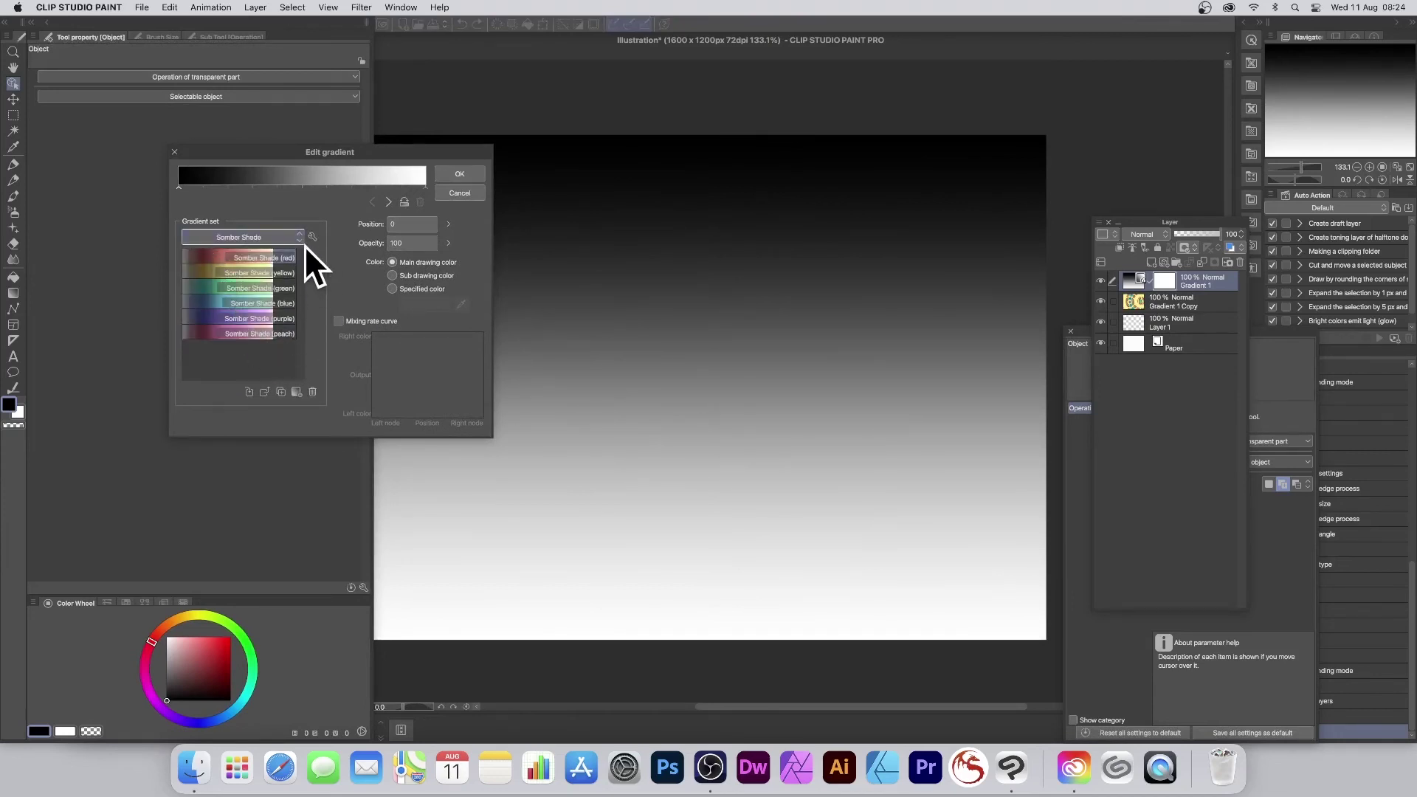
{"action": "left_click", "coordinate": [300, 239]}
{"action": "left_click", "coordinate": [245, 258]}
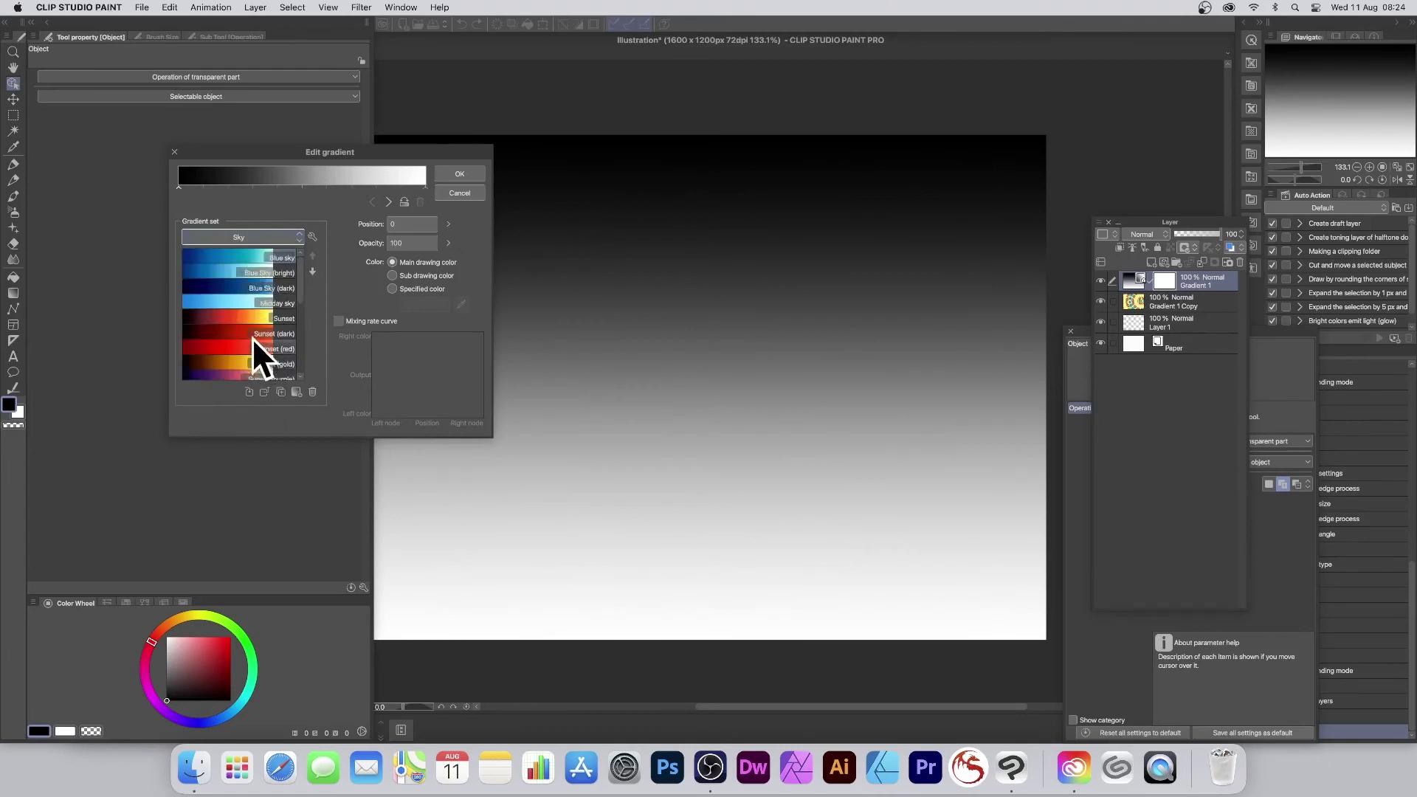
{"action": "left_click", "coordinate": [241, 362]}
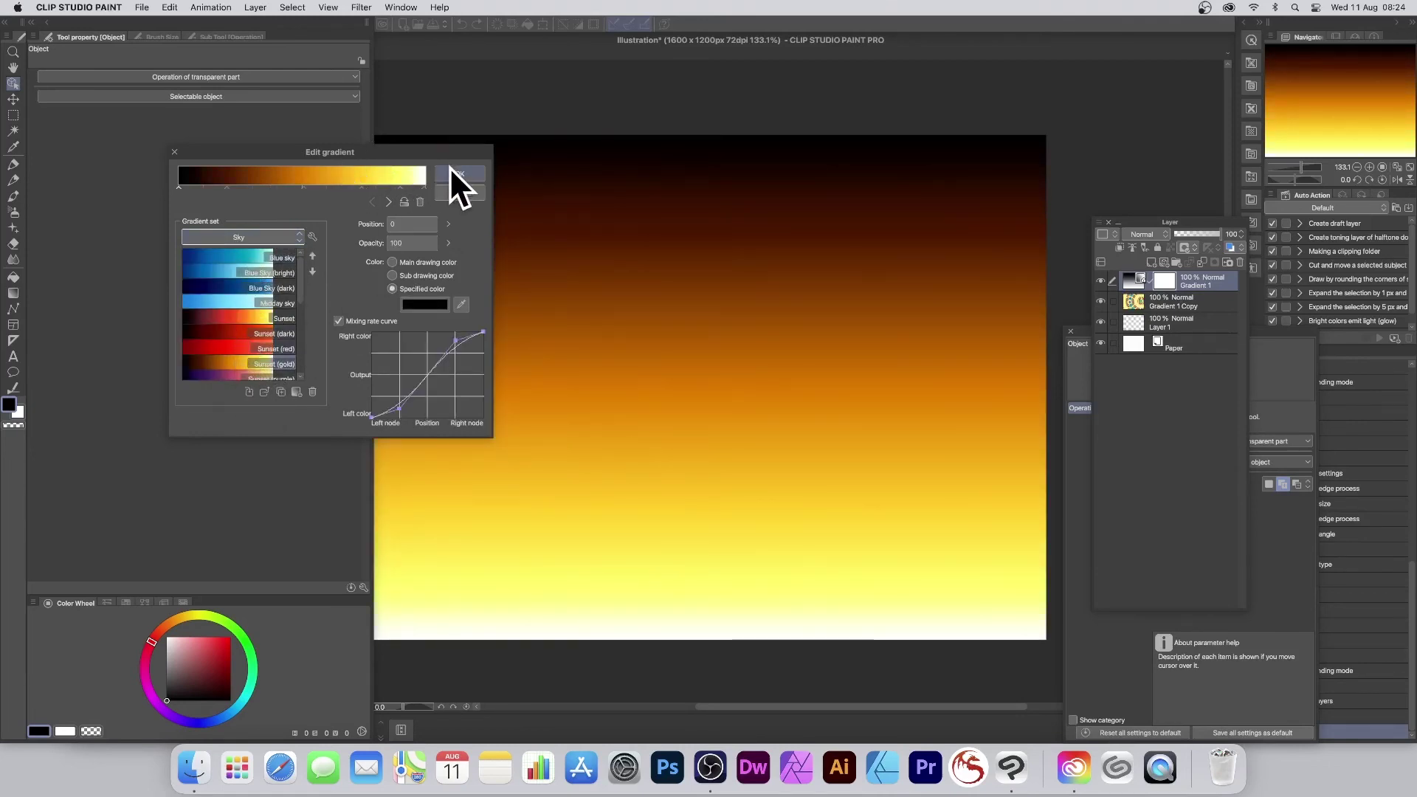
Step: Darken the gradient's top by sliding a colour stop and bending the mixing curve
{"action": "left_click_drag", "start_coordinate": [456, 340], "coordinate": [456, 381]}
{"action": "left_click_drag", "start_coordinate": [309, 202], "coordinate": [217, 202]}
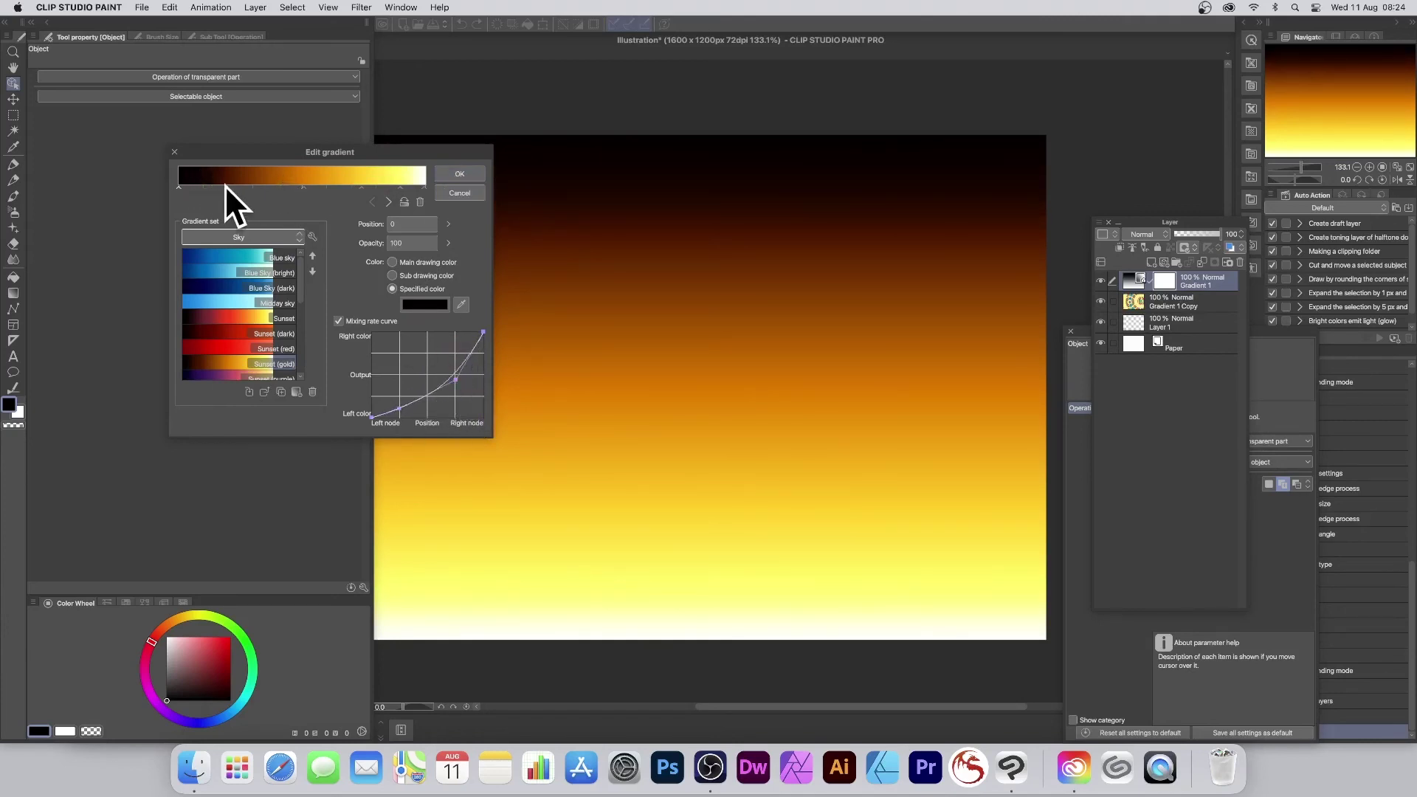
{"action": "left_click", "coordinate": [236, 188]}
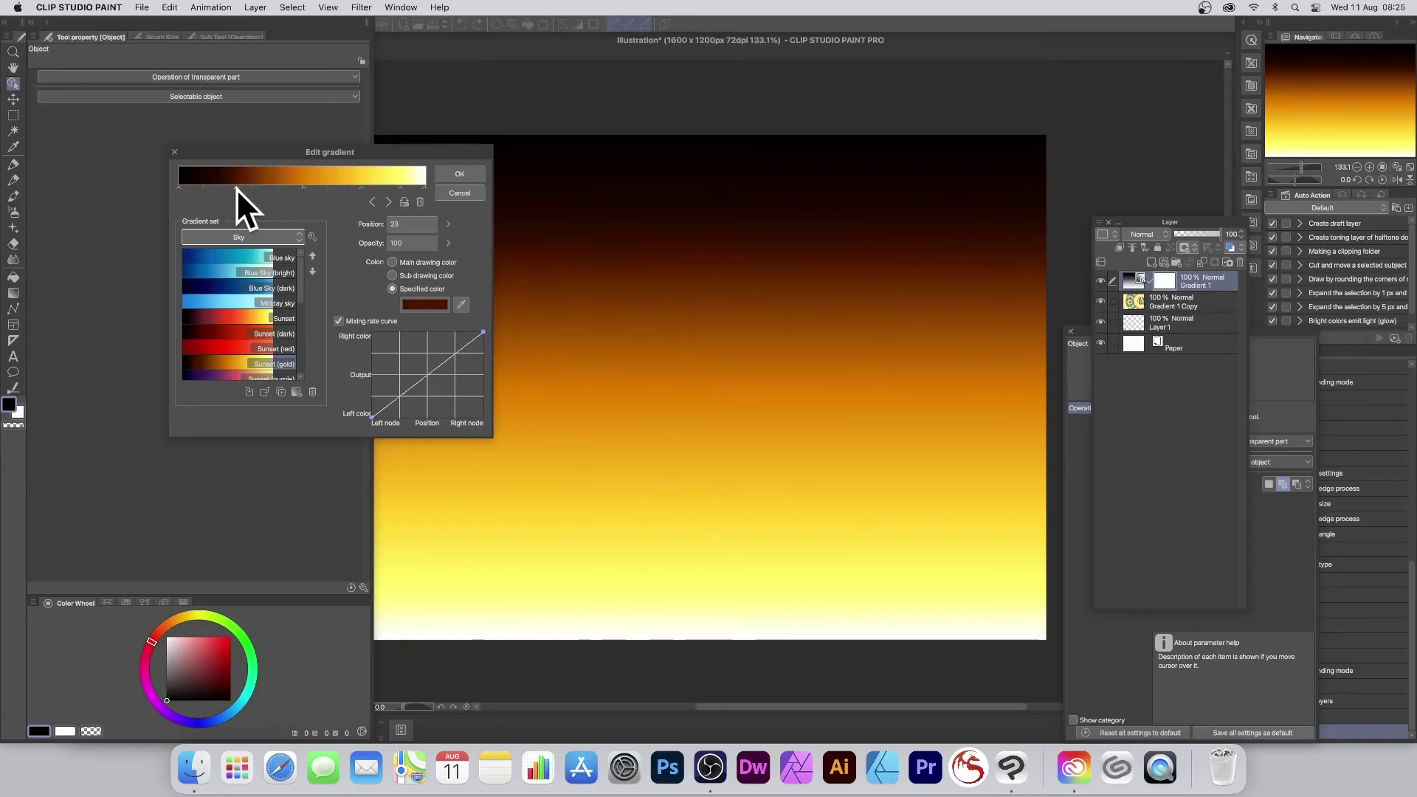
{"action": "mouse_move", "coordinate": [427, 366]}
{"action": "left_mouse_down"}
{"action": "mouse_move", "coordinate": [393, 338]}
{"action": "mouse_move", "coordinate": [436, 385]}
{"action": "left_mouse_up"}
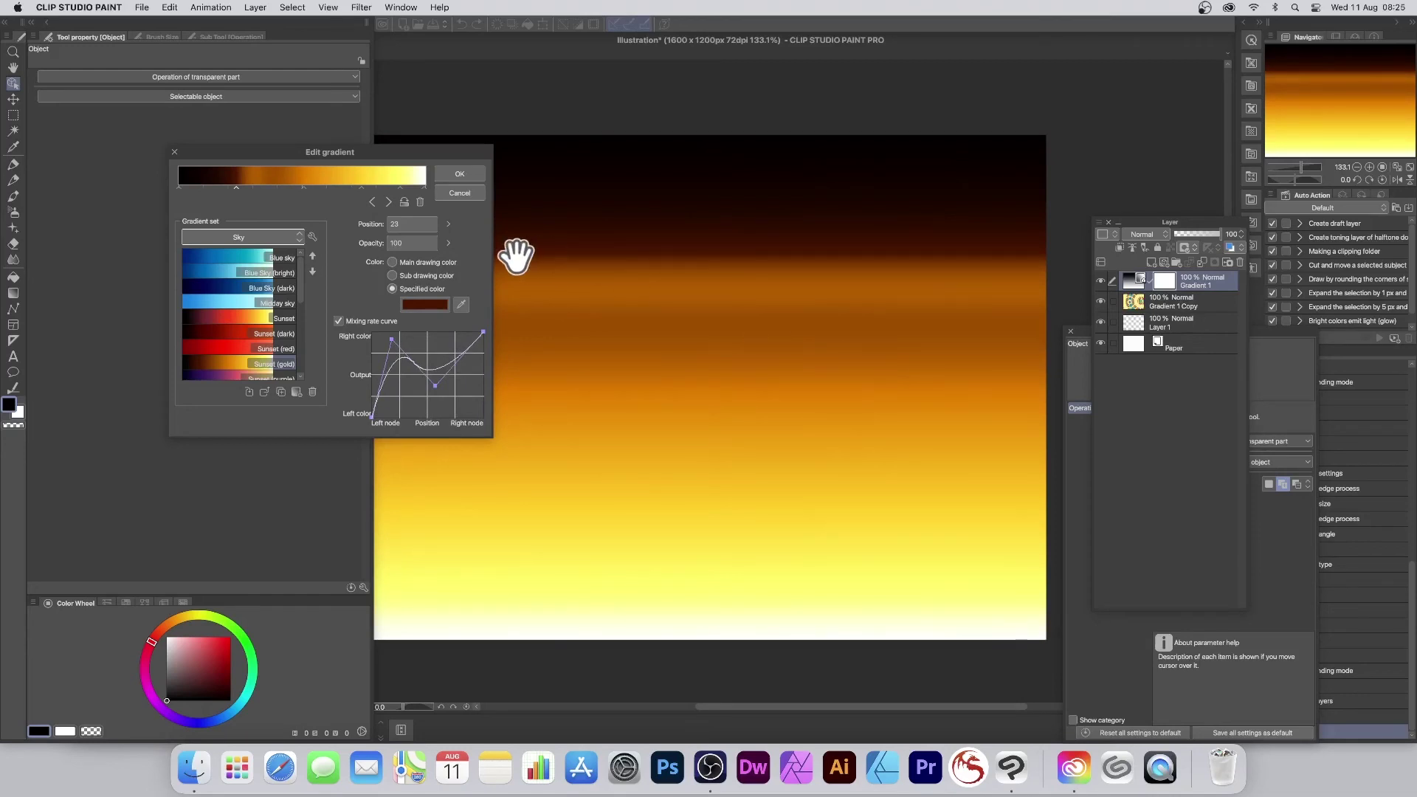
Step: Add a white colour stop at position 51 and confirm the edited gradient
{"action": "left_click", "coordinate": [305, 188]}
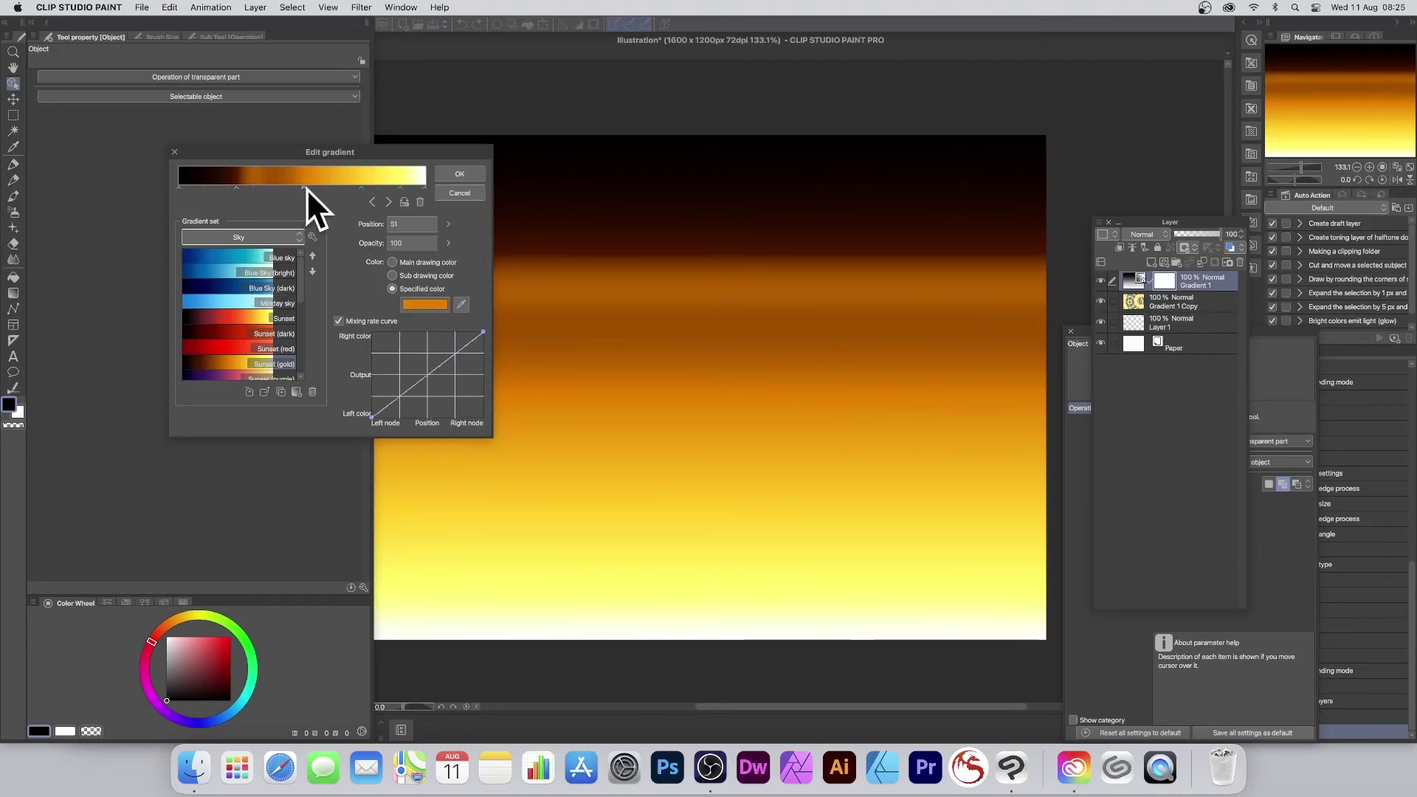
{"action": "left_click", "coordinate": [424, 304]}
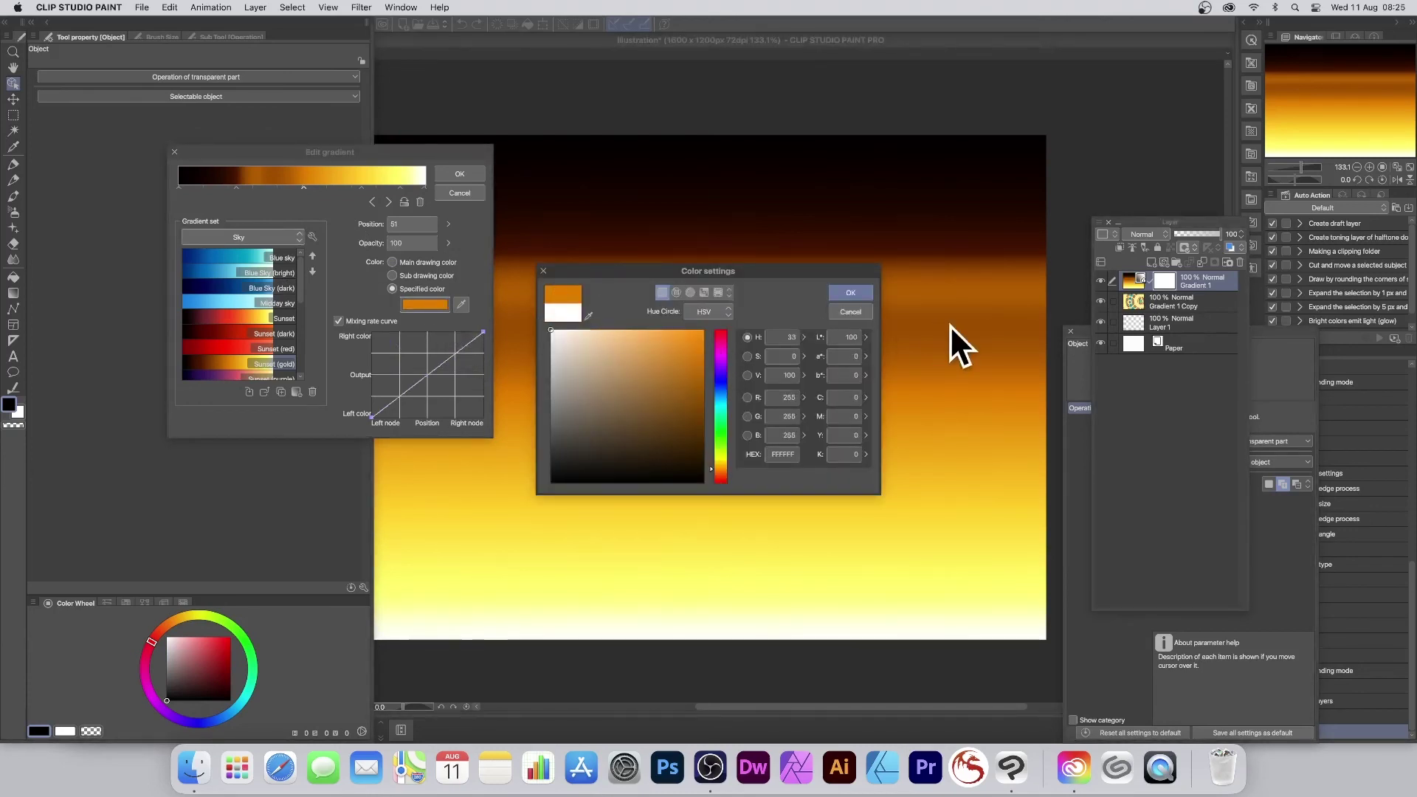
{"action": "left_click", "coordinate": [856, 294]}
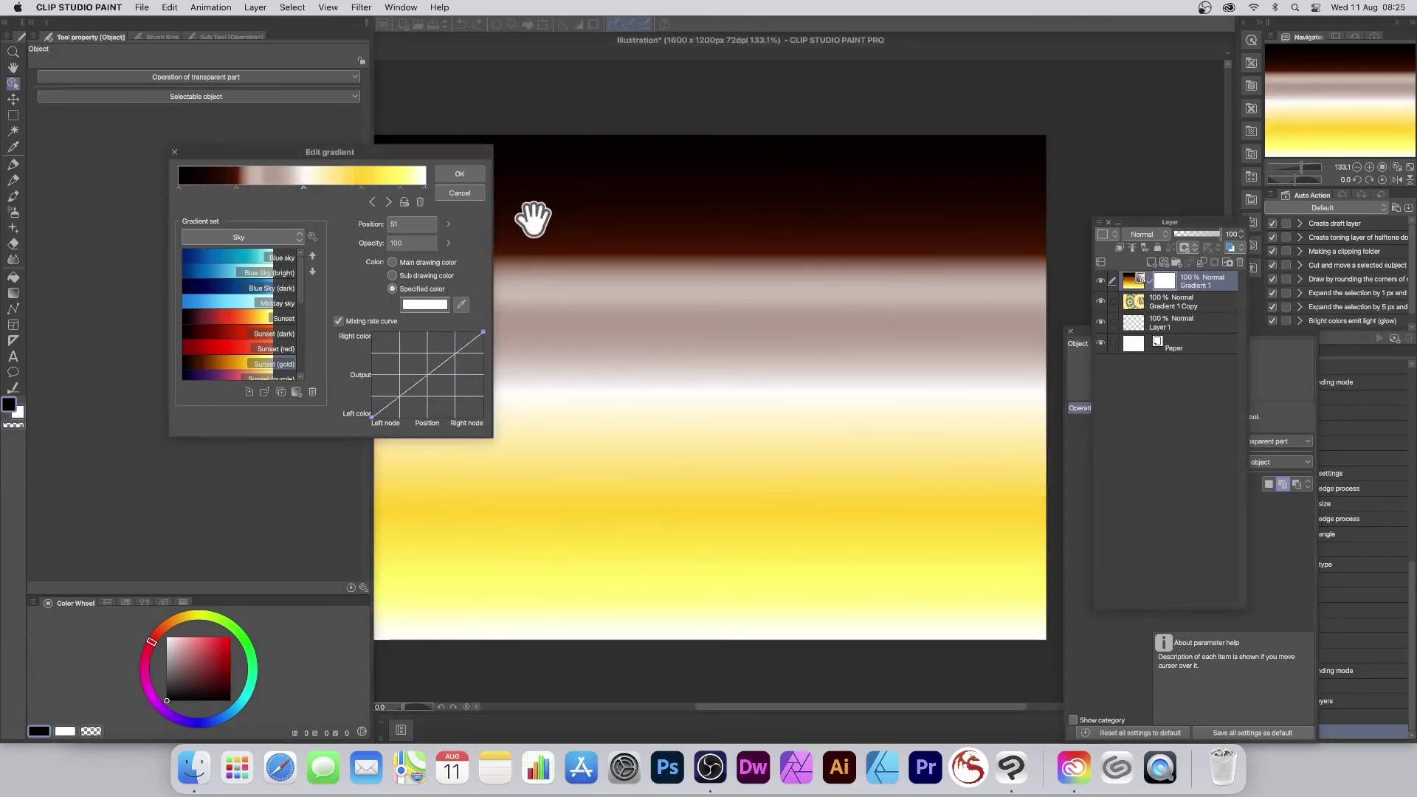
{"action": "left_click", "coordinate": [460, 173]}
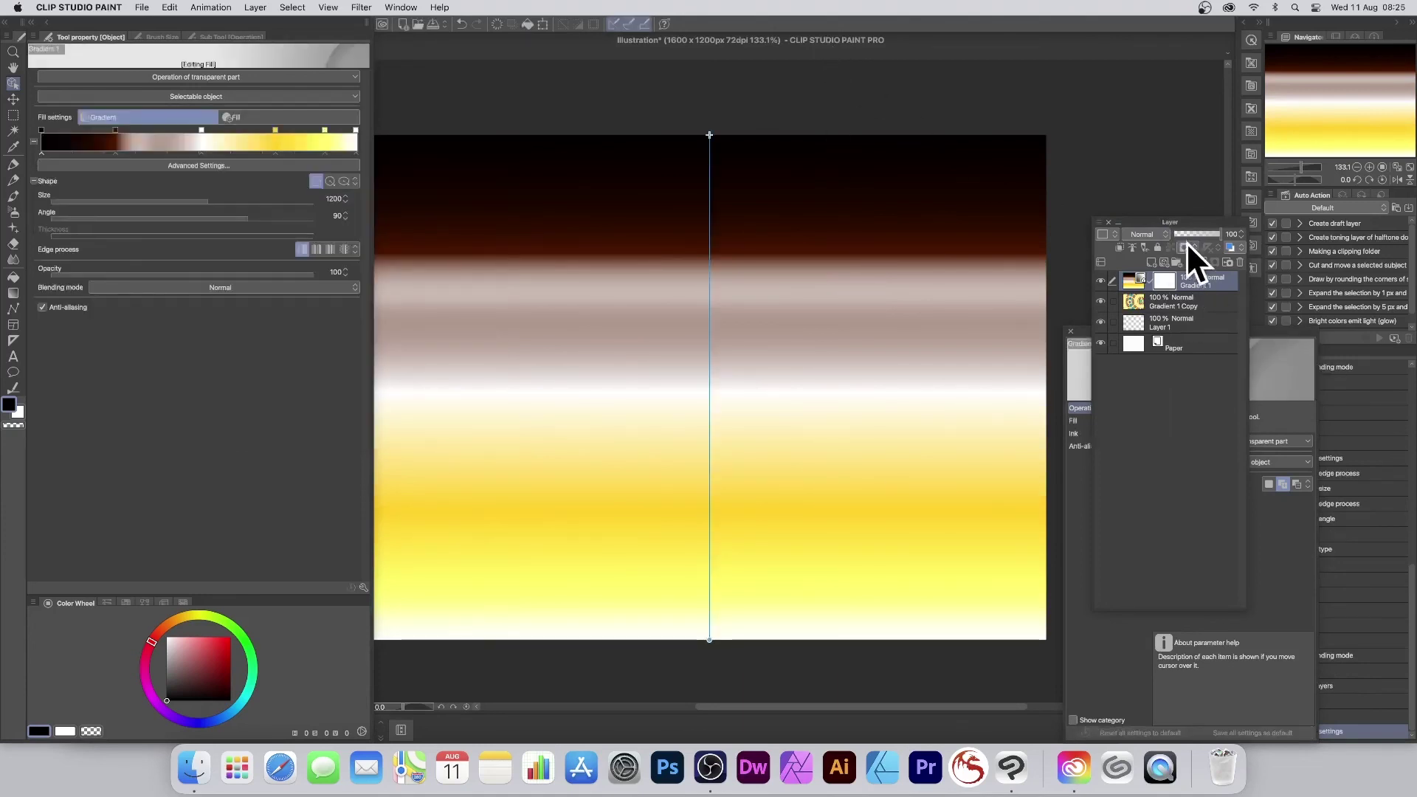
Step: Try Difference and Multiply on Gradient 1, then settle on Linear burn blending
{"action": "left_click", "coordinate": [1163, 234]}
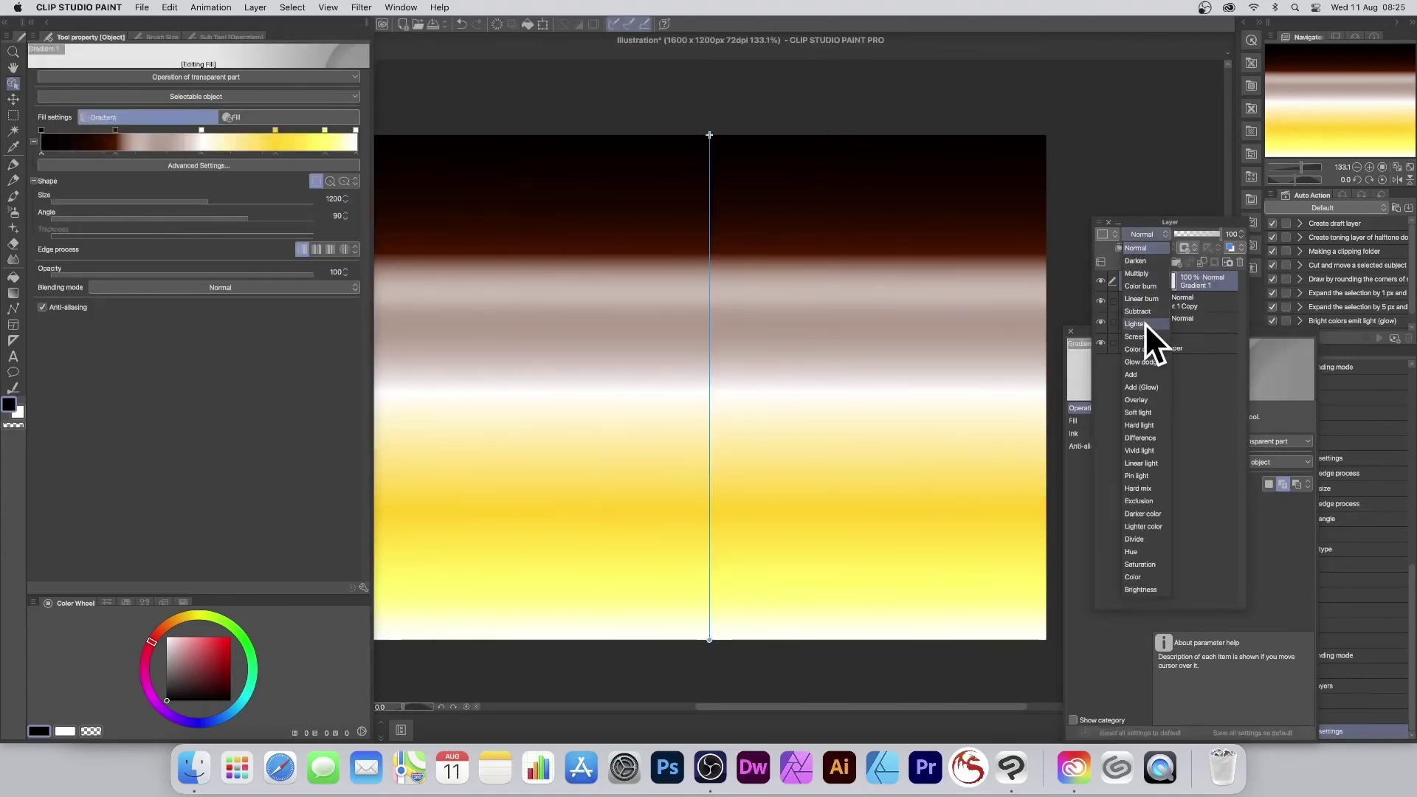
{"action": "left_click", "coordinate": [1141, 436]}
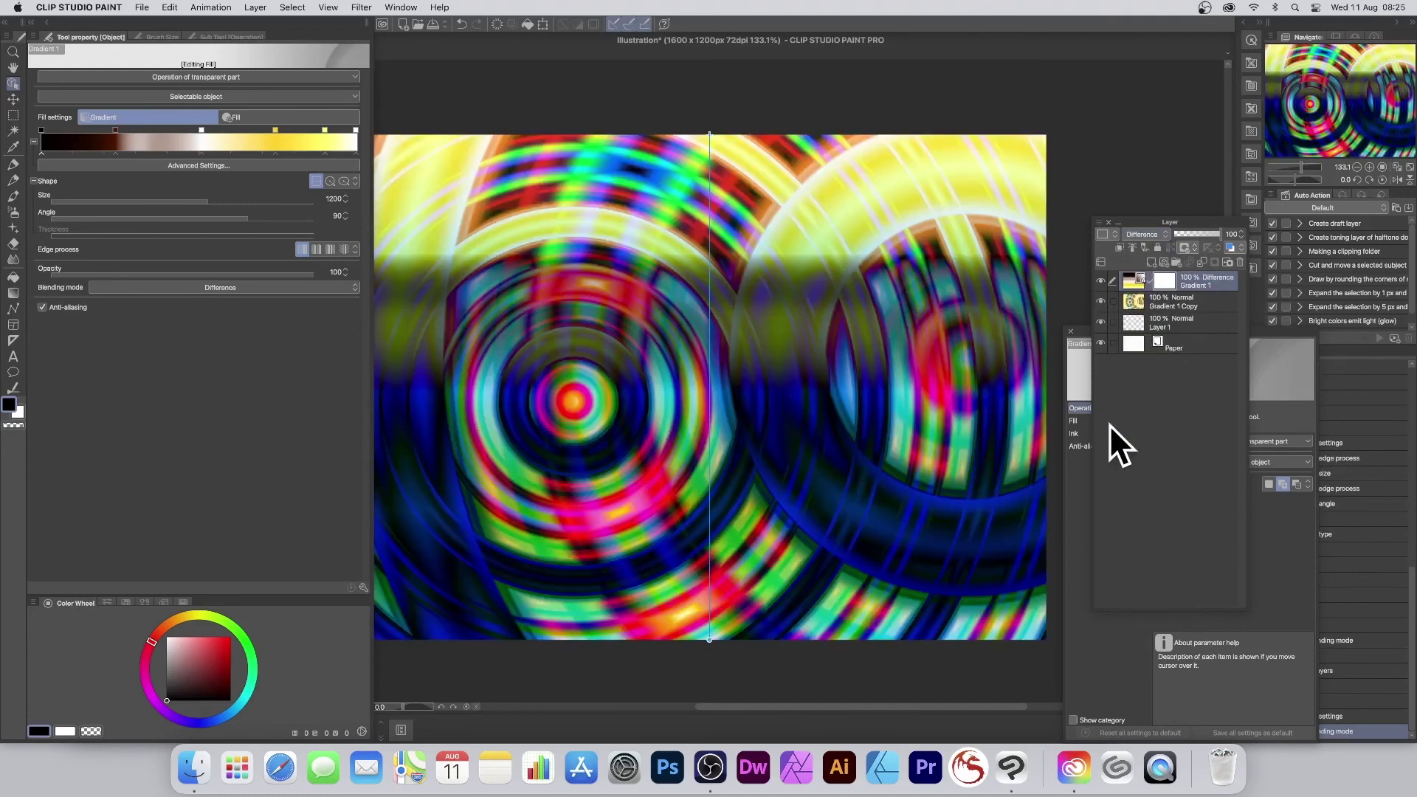
{"action": "left_click", "coordinate": [1138, 233]}
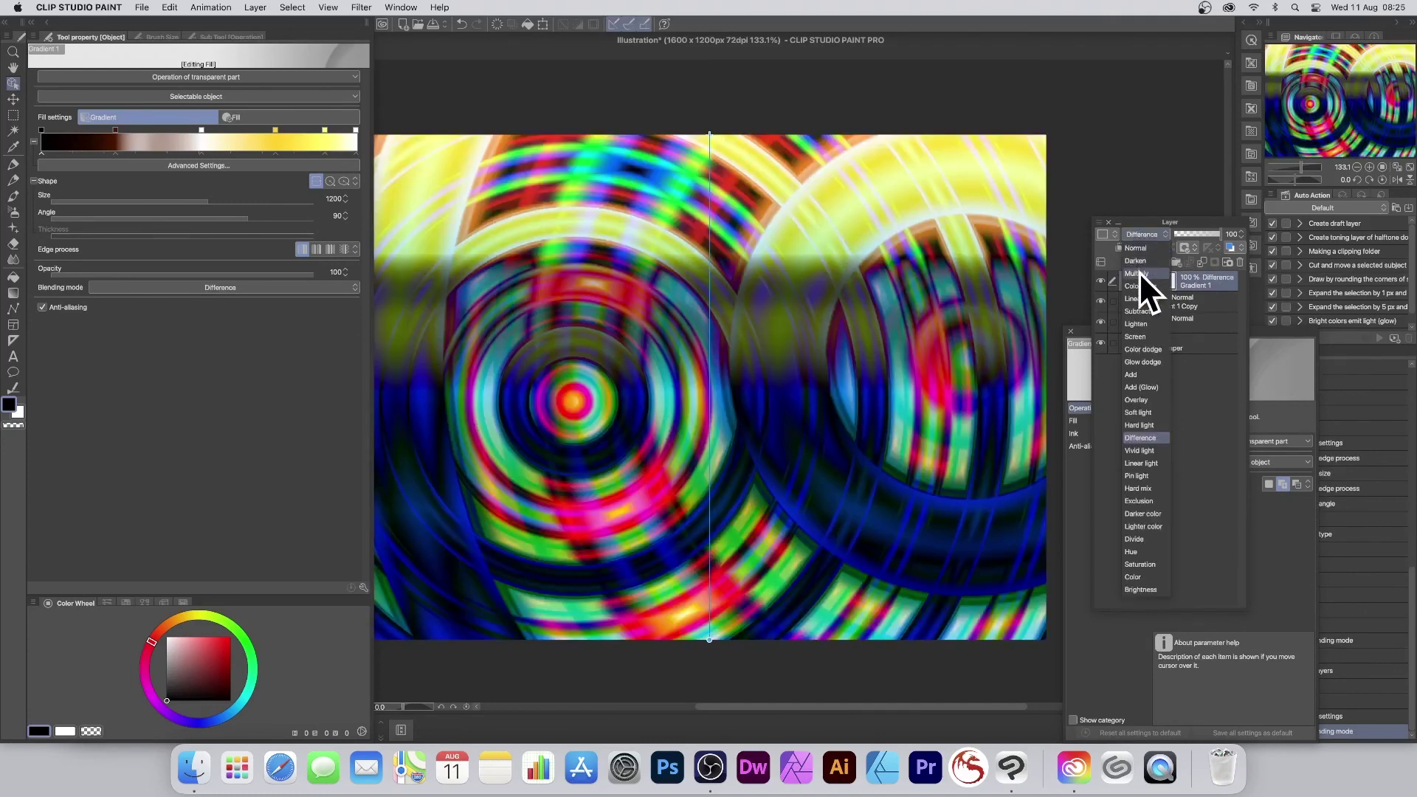
{"action": "left_click", "coordinate": [1139, 272]}
{"action": "left_click", "coordinate": [1144, 237]}
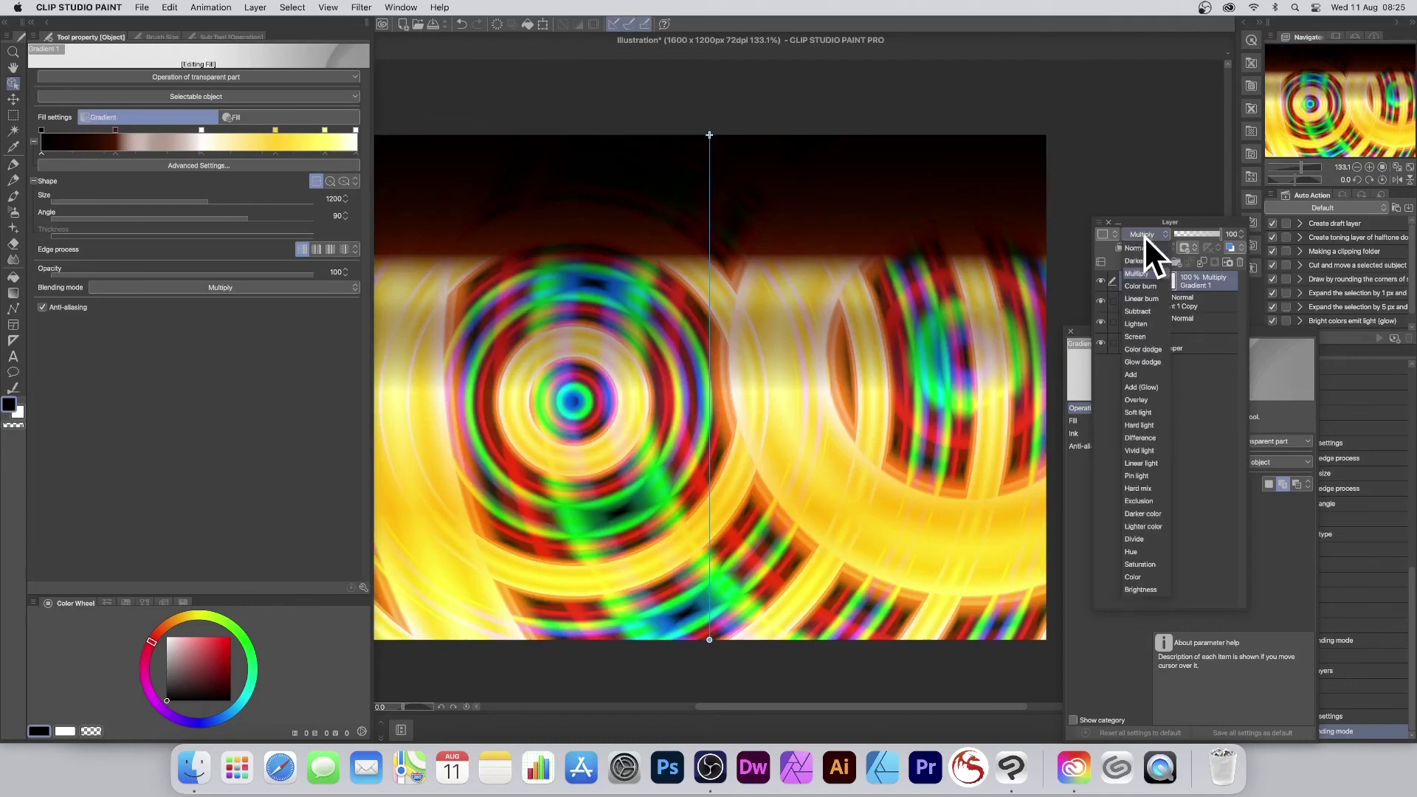
{"action": "left_click", "coordinate": [1142, 299]}
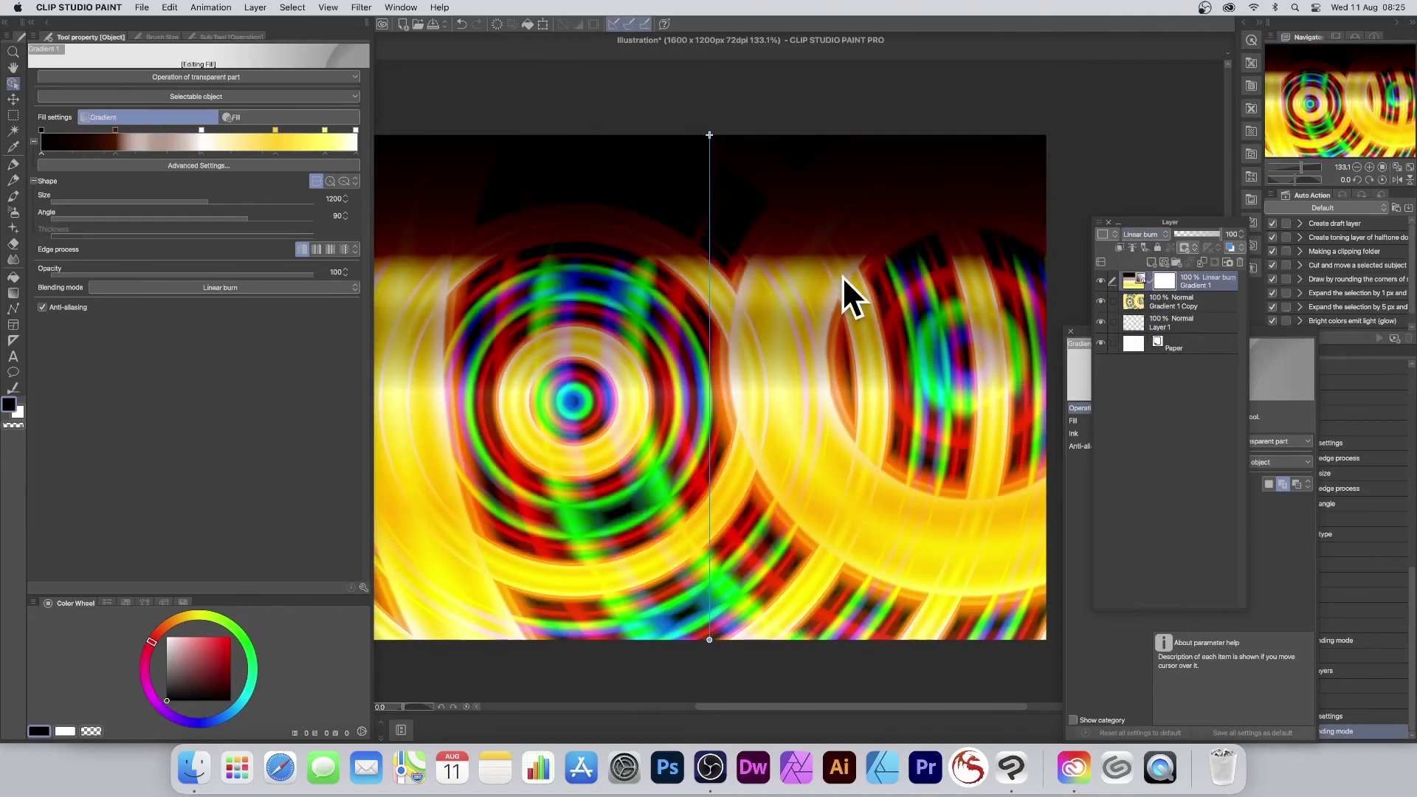